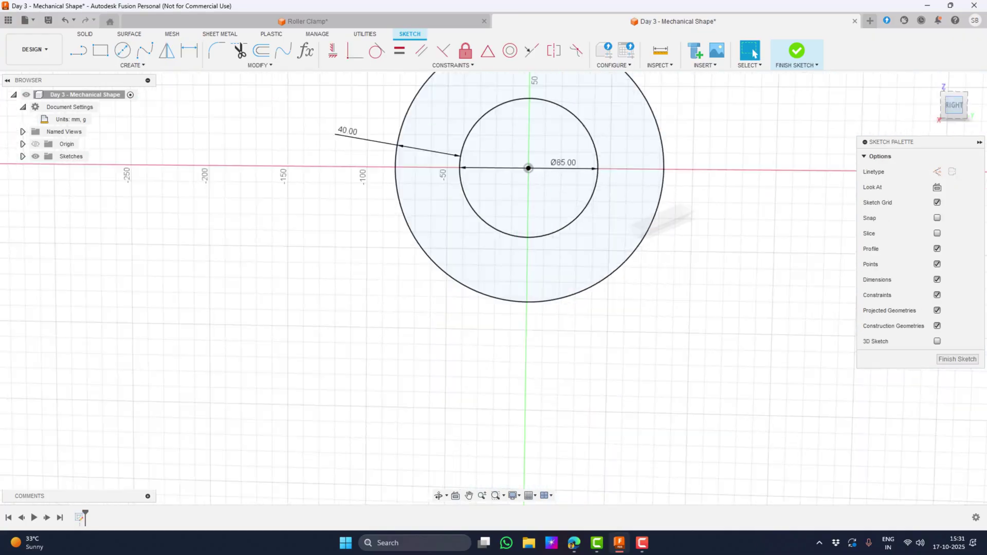
Place a circle on the outer circle's left edge, end line drawing, and begin dimensioning the sketch.
left_click(352, 264)
scroll(469, 309, "up", 3)
scroll(469, 308, "down", 3)
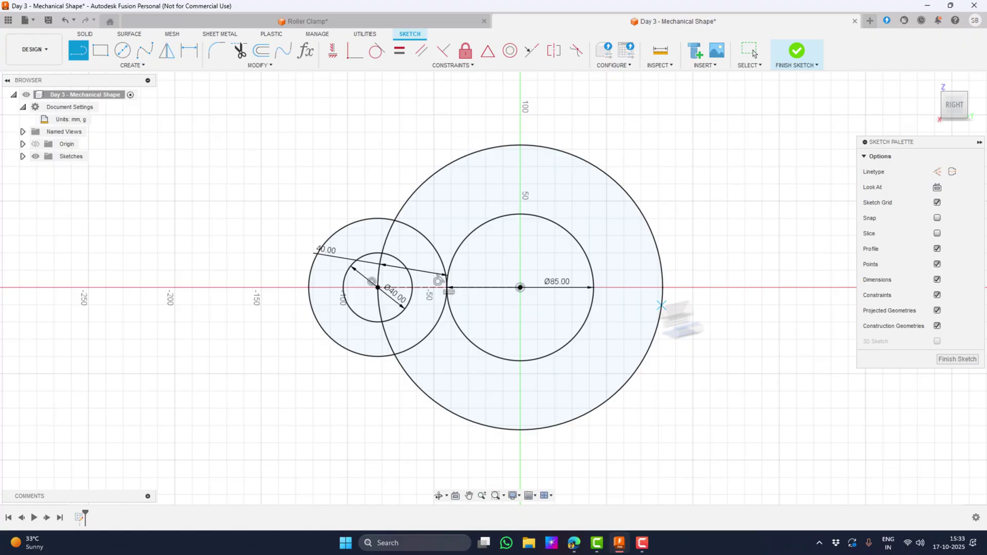
scroll(668, 321, "down", 3)
key("Escape")
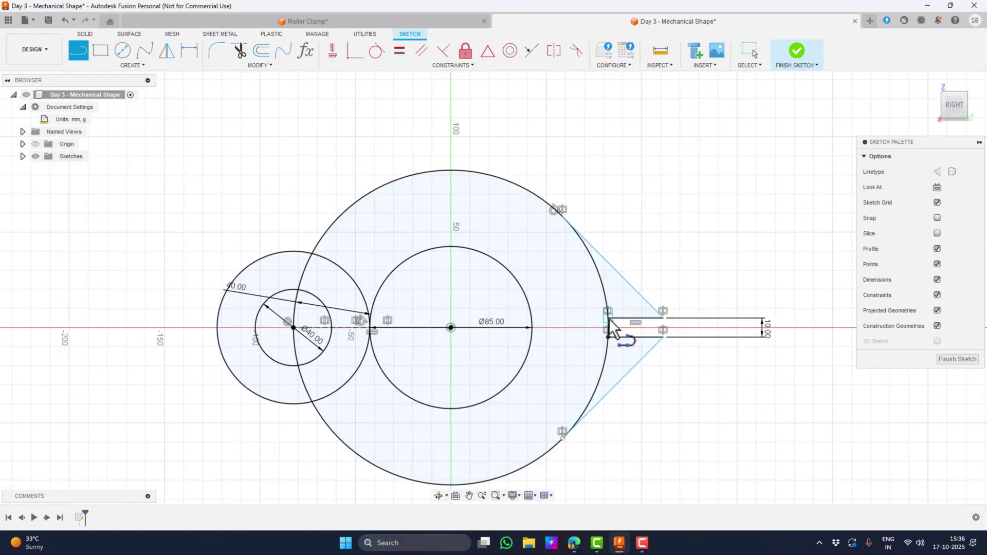
key("d")
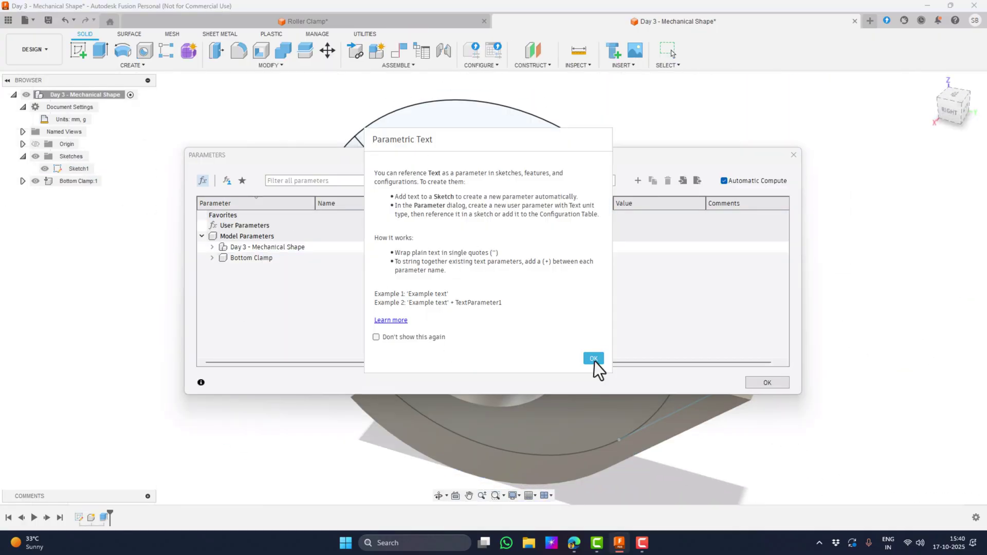
left_click(594, 360)
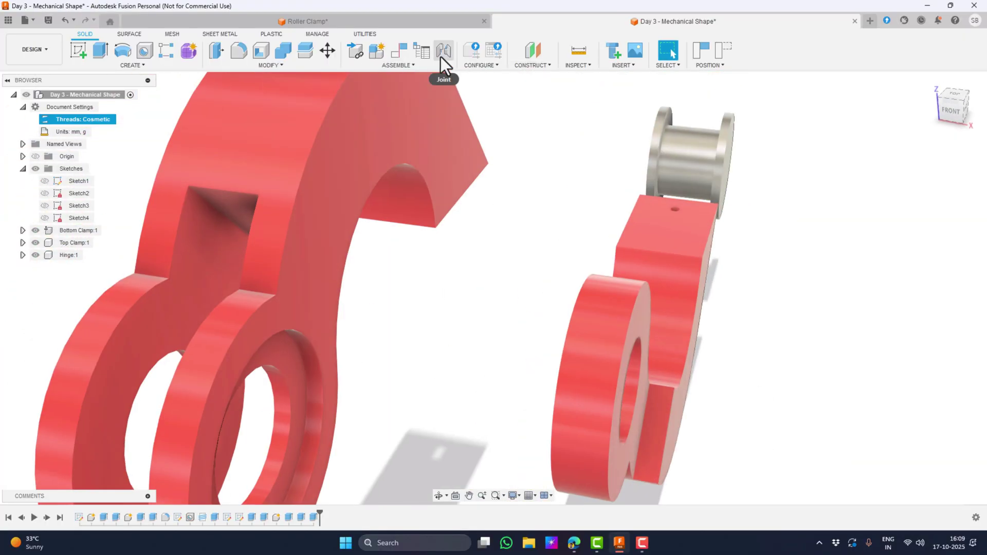
left_click(443, 51)
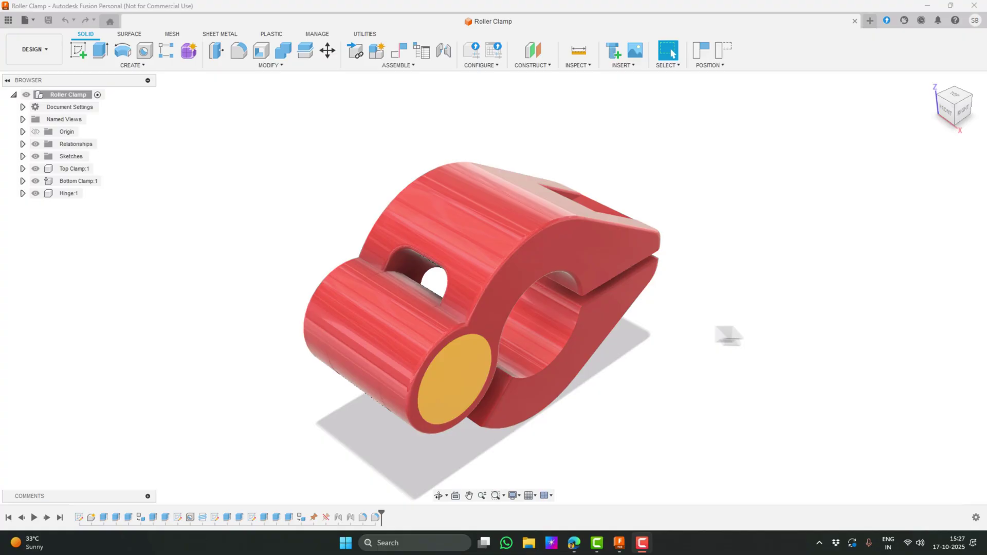
Orbit the assembled Roller Clamp toward a side view.
middle_click_drag(753, 346, 679, 329, "shift")
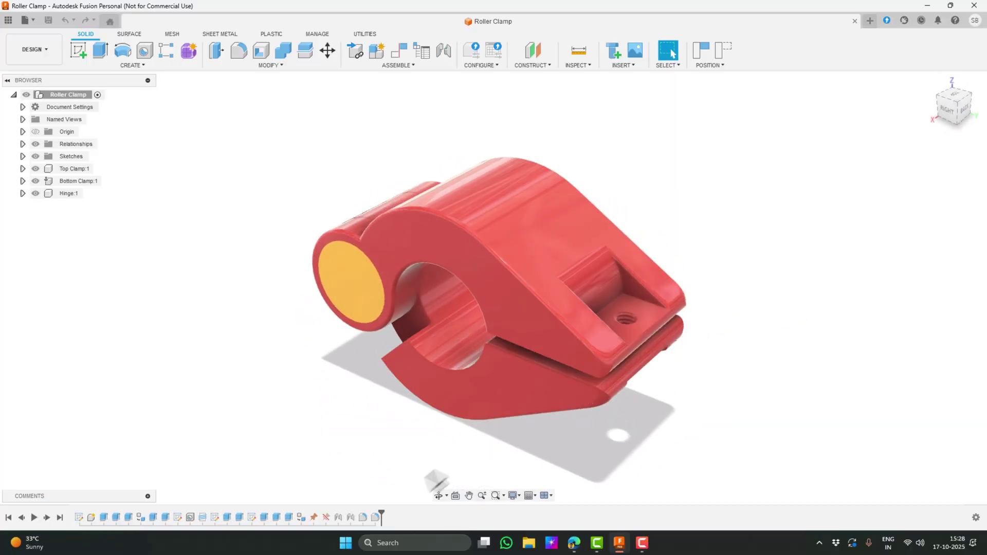
Delete the clamp's joint from the timeline and pull the yellow hinge pin out of the bottom clamp.
right_click(363, 512)
left_click(370, 503)
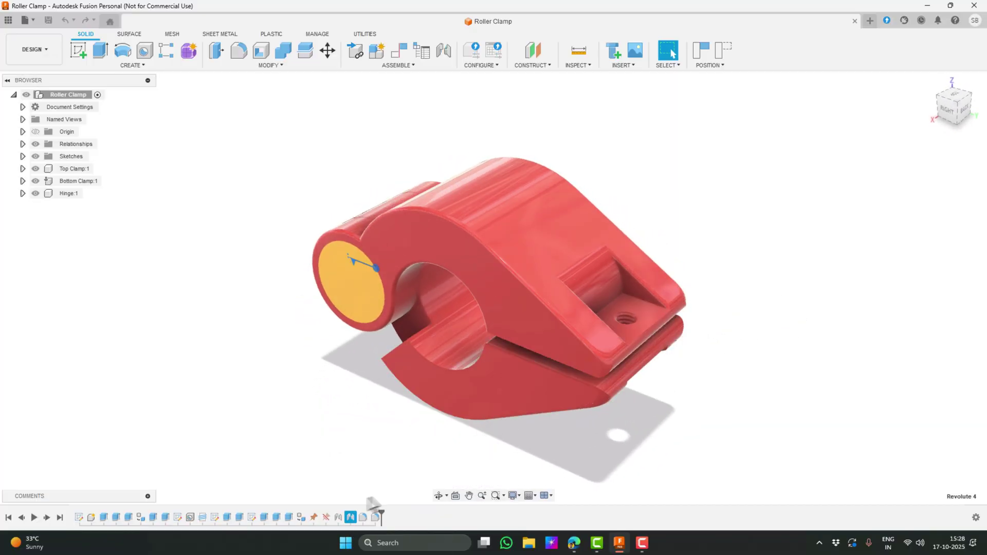
right_click(339, 518)
left_click(359, 497)
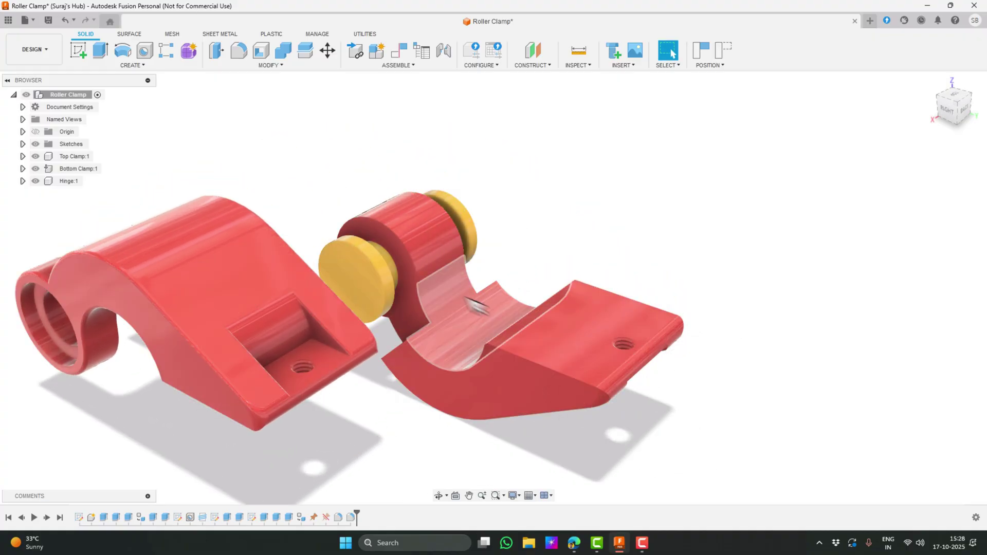
left_click_drag(379, 283, 764, 239)
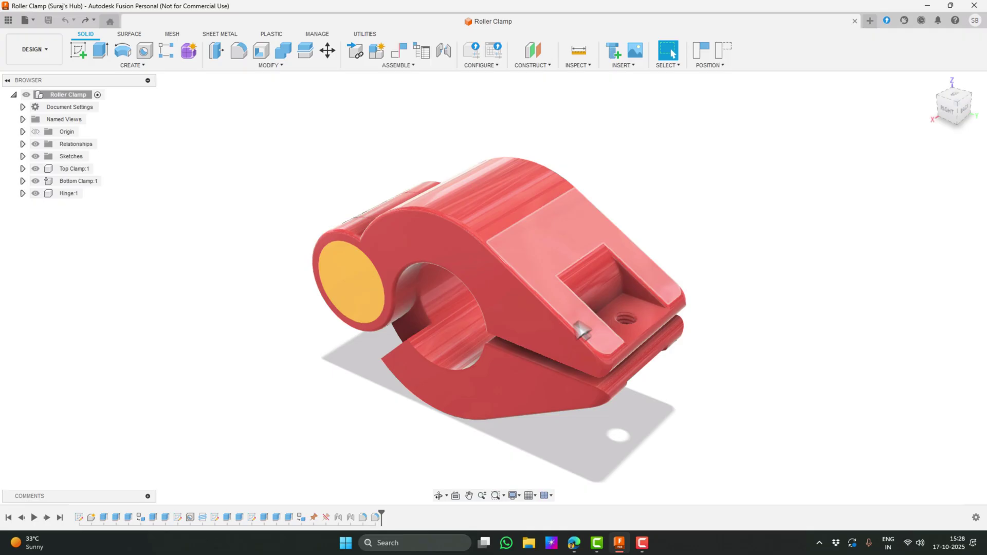
Swing the top clamp open on its hinge, then zoom and orbit to inspect the pocket.
left_click_drag(557, 346, 498, 436)
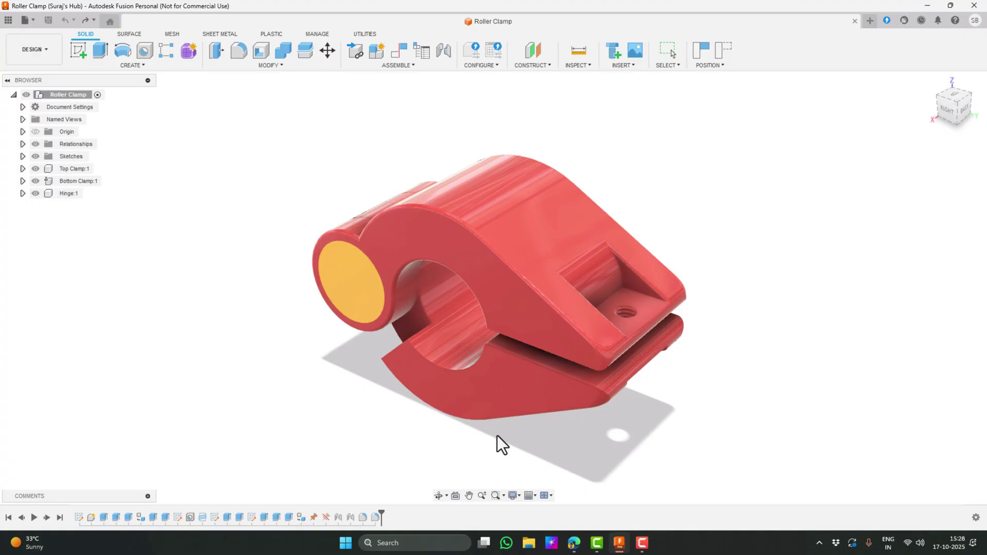
scroll(652, 296, "up", 10)
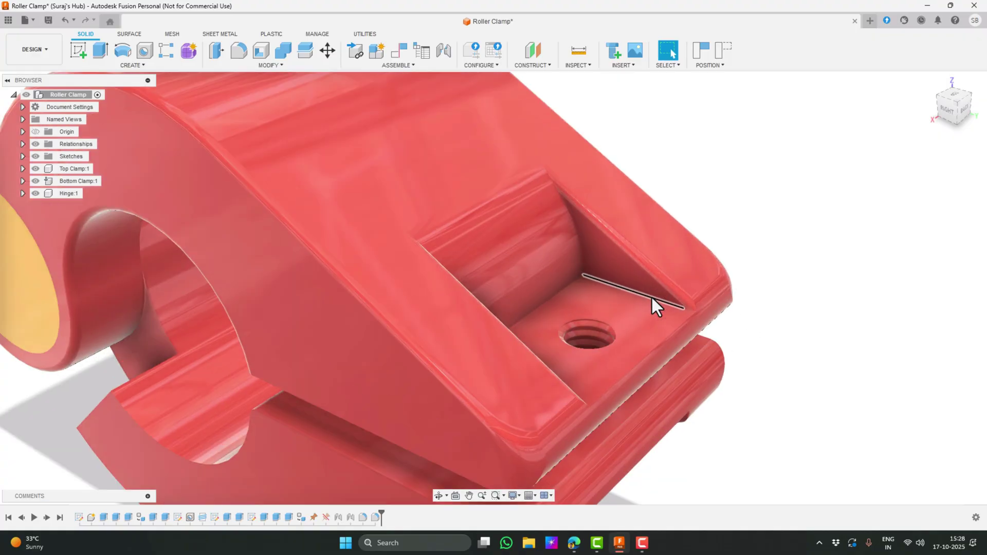
middle_click_drag(816, 275, 805, 239, "shift")
scroll(805, 242, "down", 8)
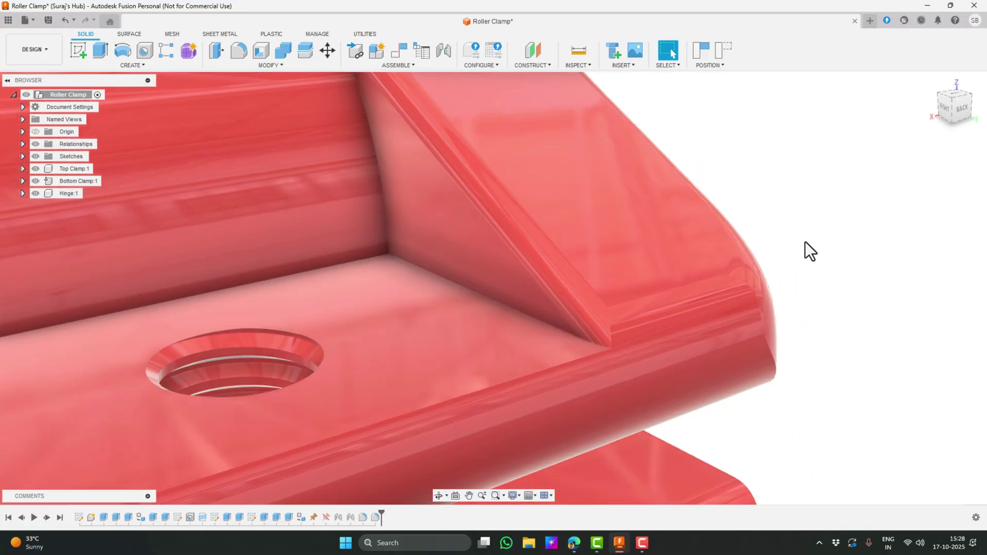
scroll(805, 242, "up", 2)
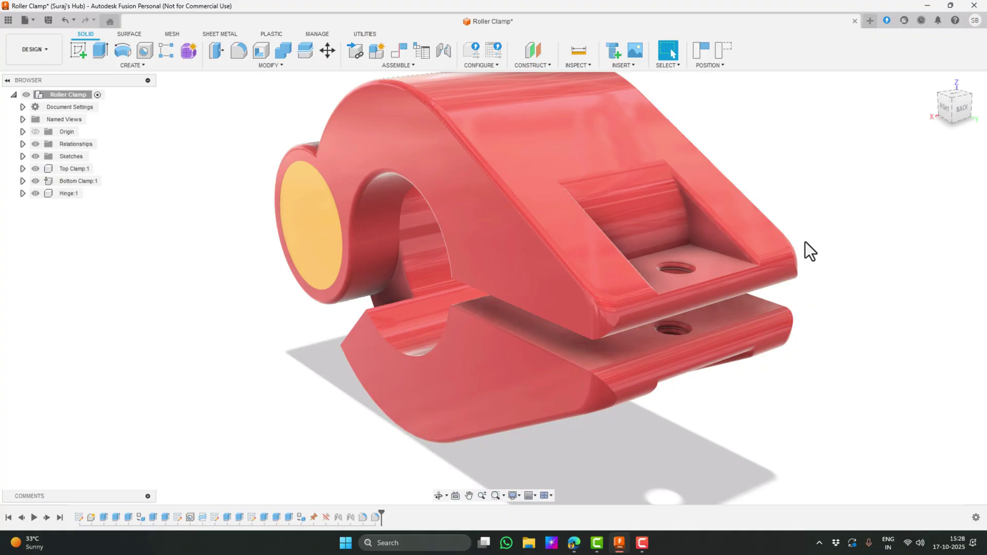
scroll(723, 386, "down", 2)
middle_click_drag(723, 386, 822, 362, "shift")
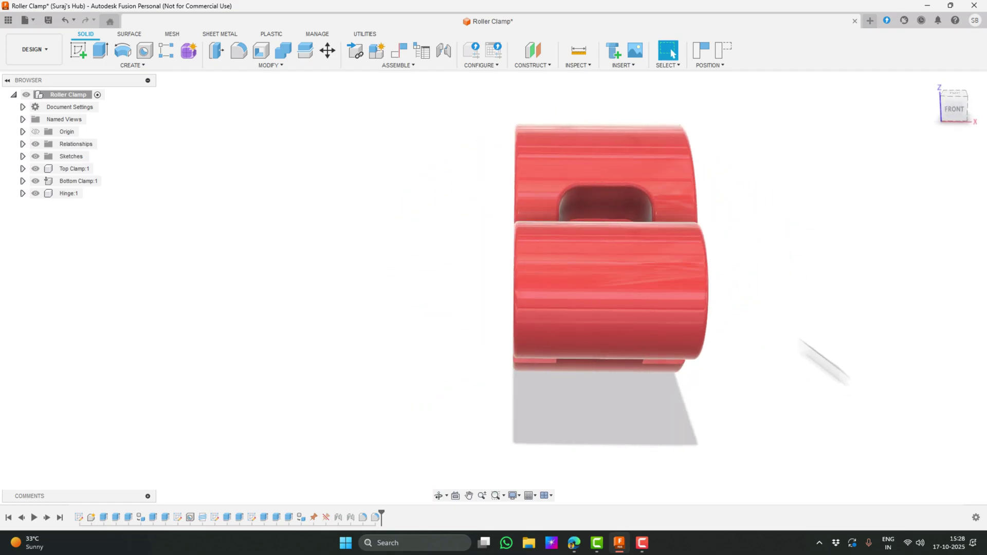
scroll(693, 304, "up", 5)
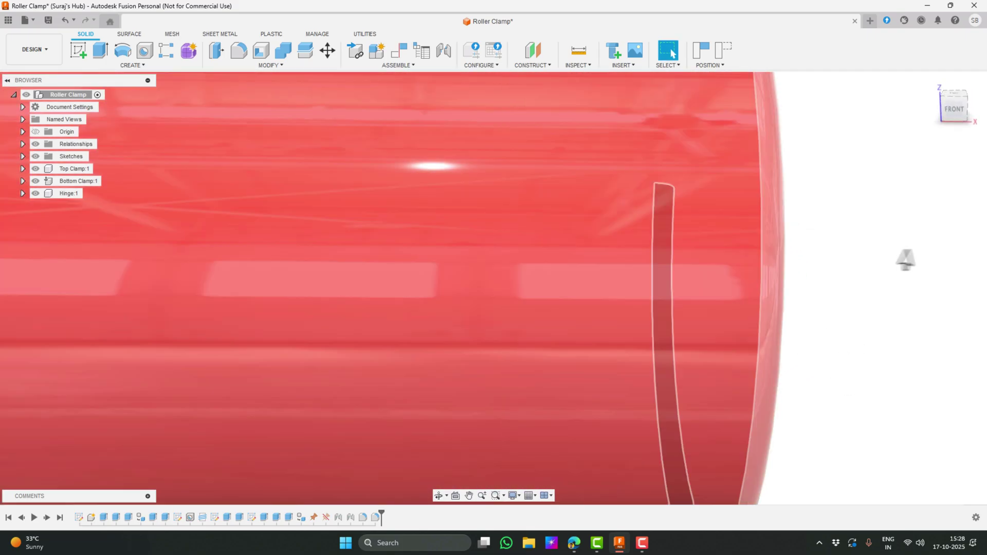
scroll(878, 268, "down", 5)
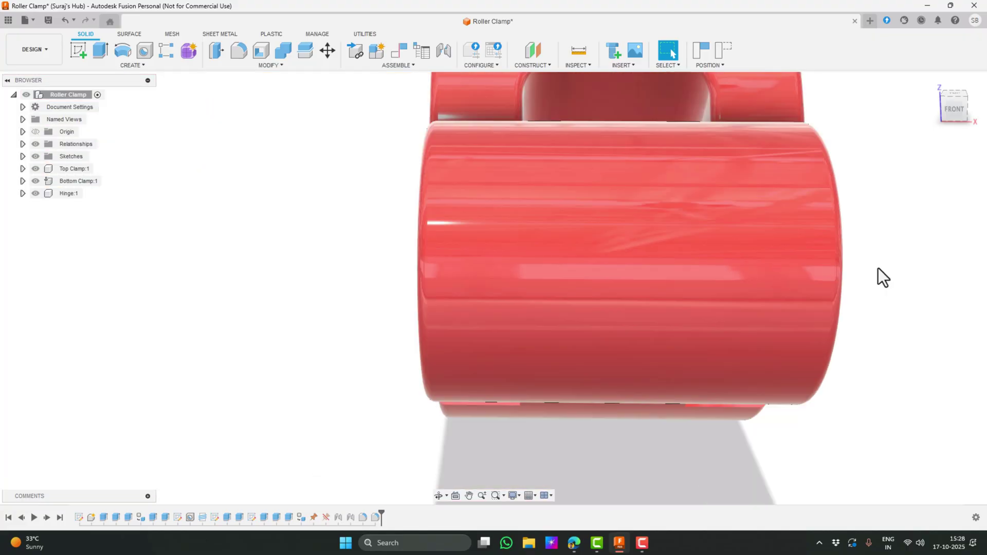
middle_click_drag(918, 303, 859, 293, "shift")
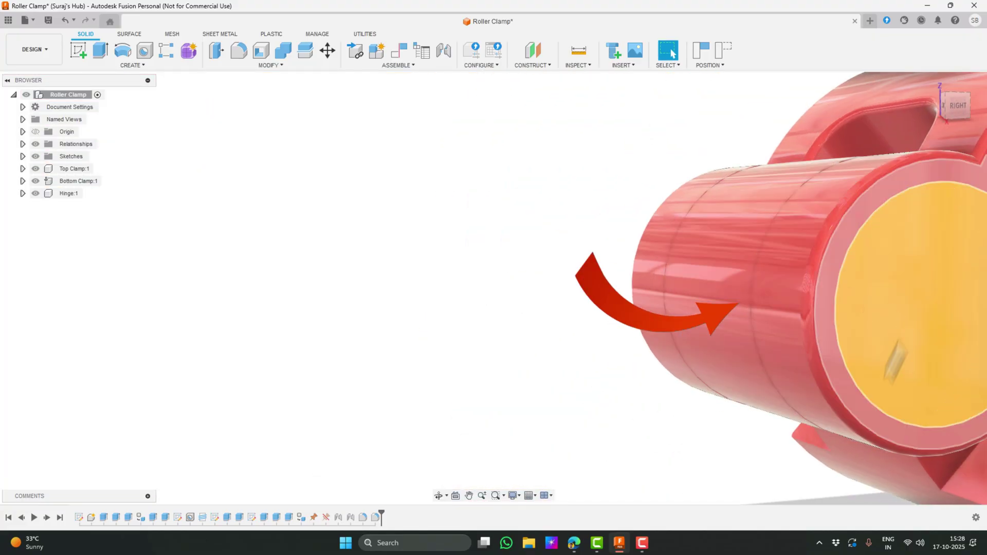
scroll(737, 414, "up", 5)
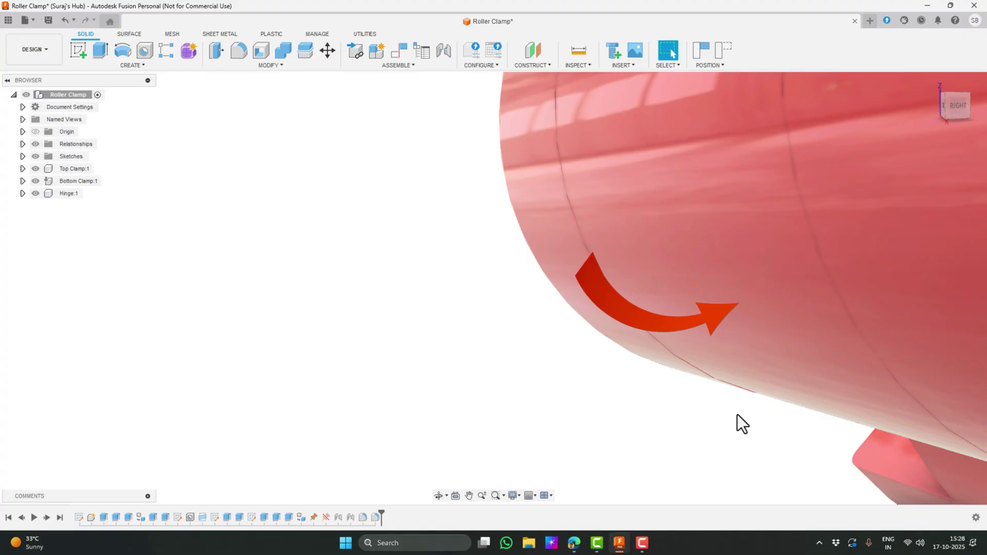
scroll(737, 414, "down", 4)
scroll(737, 414, "down", 4)
middle_click_drag(737, 415, 331, 228, "shift")
scroll(857, 329, "down", 3)
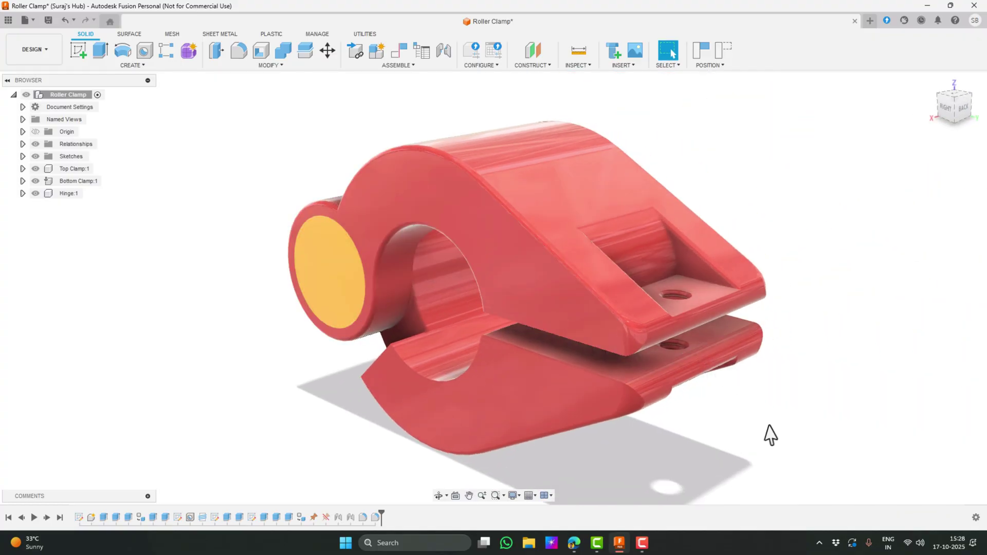
middle_click_drag(769, 433, 749, 426)
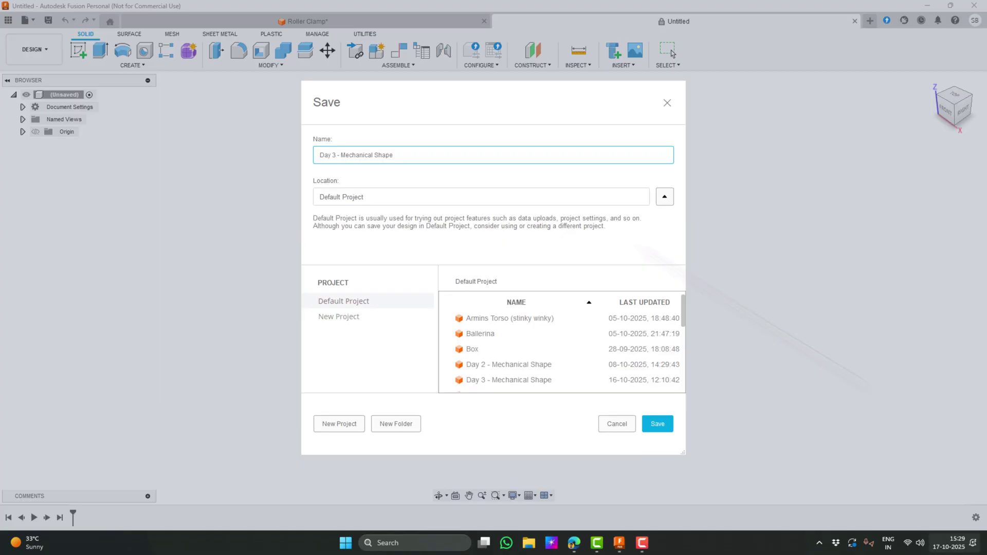
Save the new blank design as 'Day 3 - Mechanical Shape' in the Default Project.
left_click(658, 424)
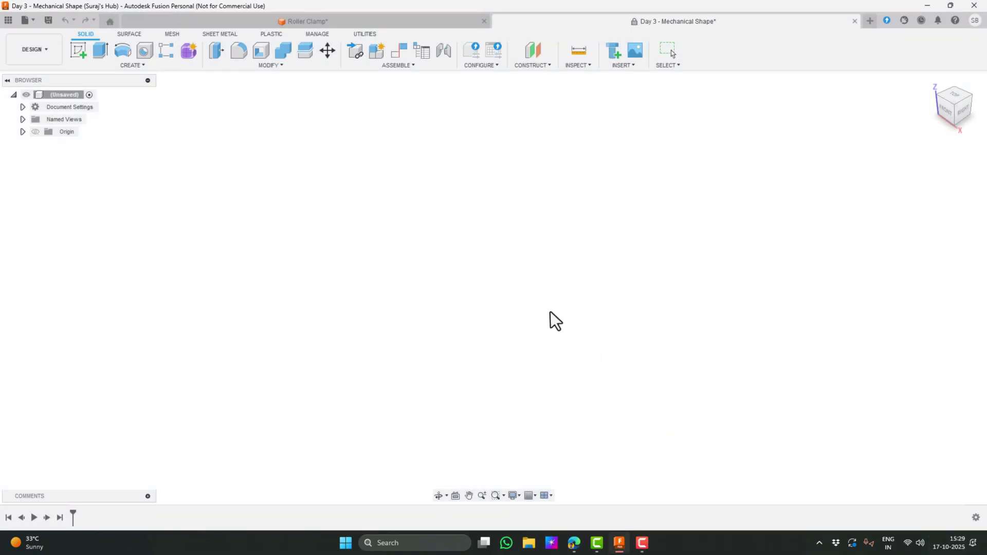
Start a sketch on the vertical origin plane, briefly checking the Roller Clamp design for reference.
left_click(77, 47)
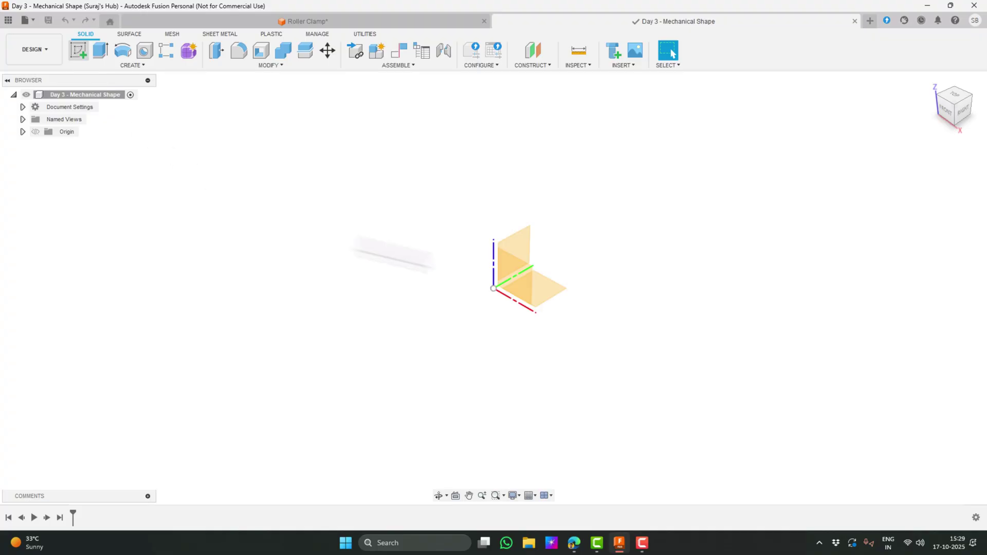
left_click(515, 241)
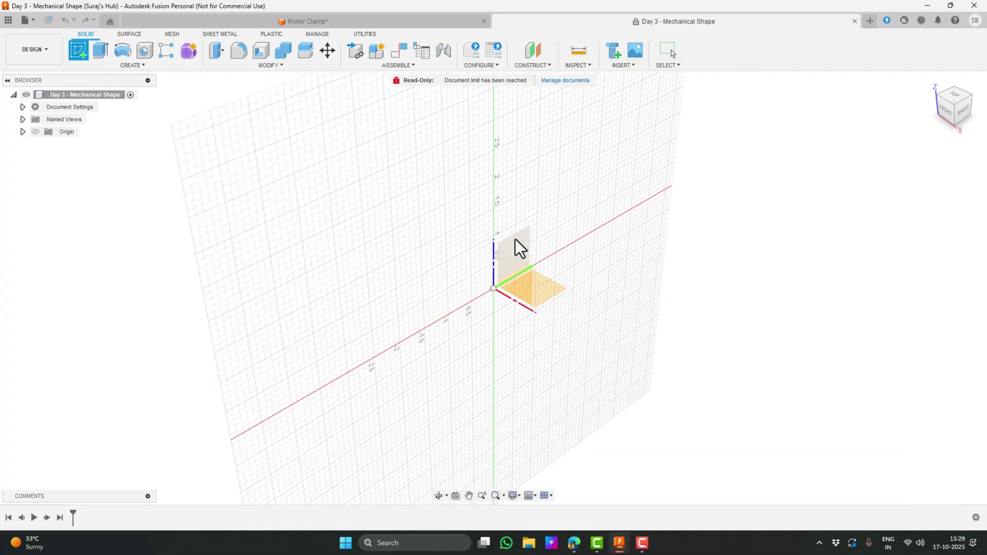
left_click(515, 242)
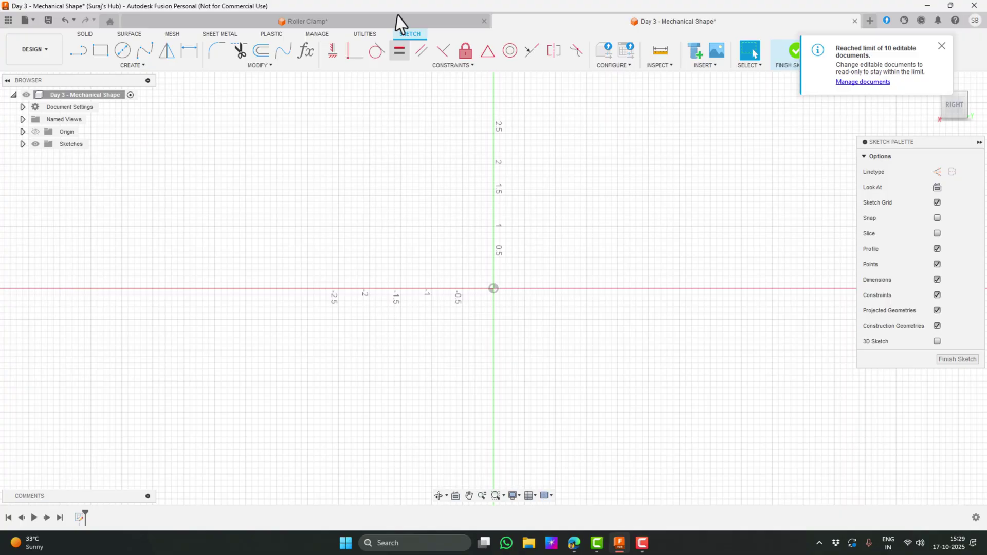
left_click(371, 21)
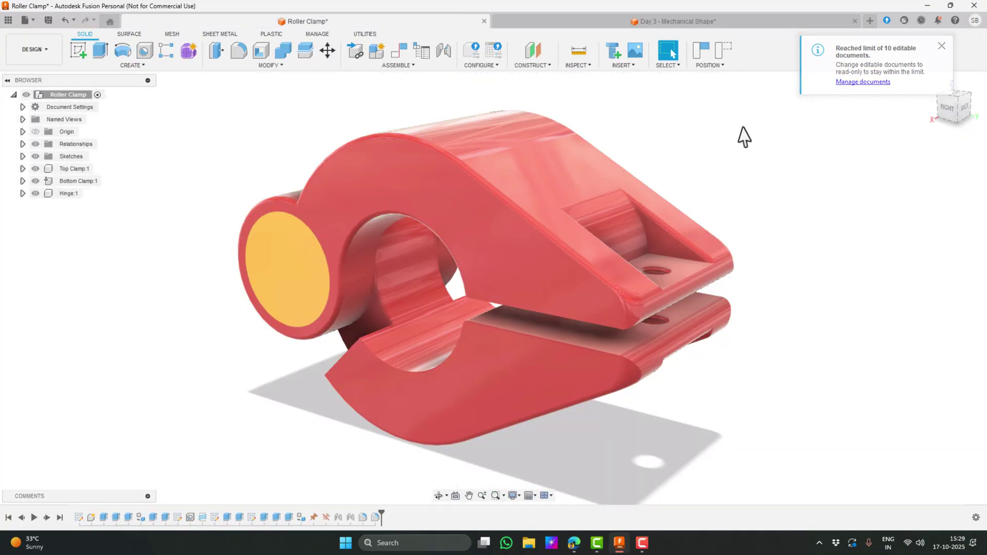
left_click(942, 46)
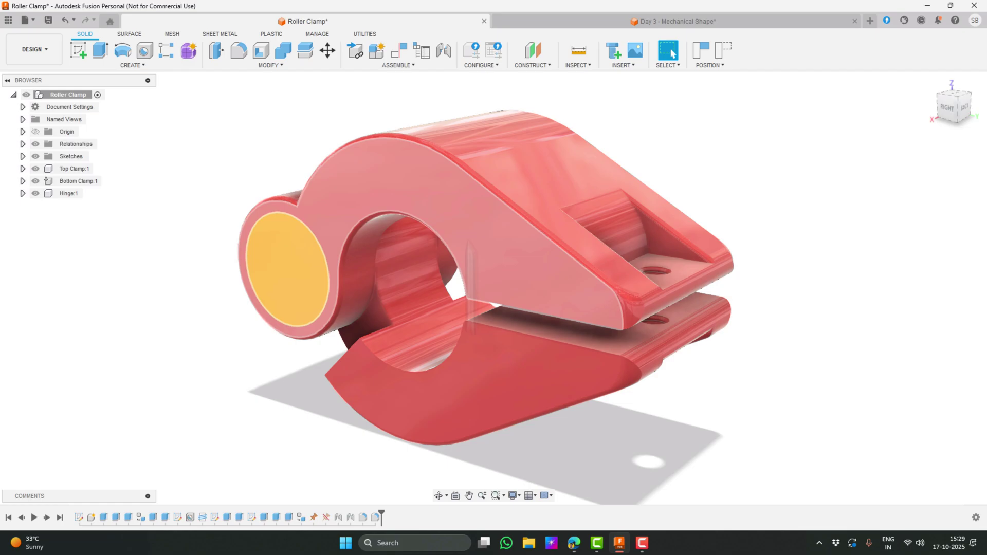
left_click(604, 23)
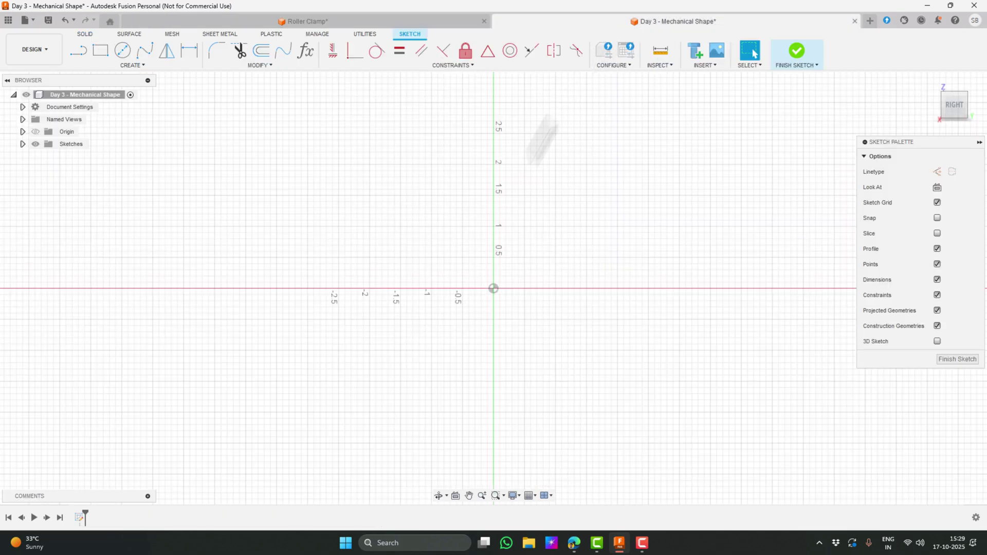
Pick the Center Diameter Circle tool, then cancel it without placing a circle.
left_click(122, 50)
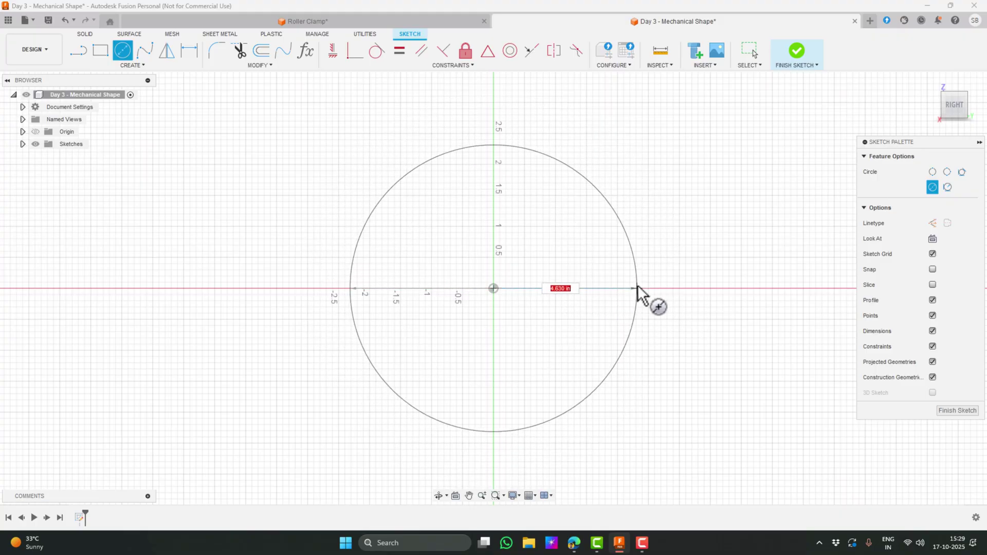
key("Escape")
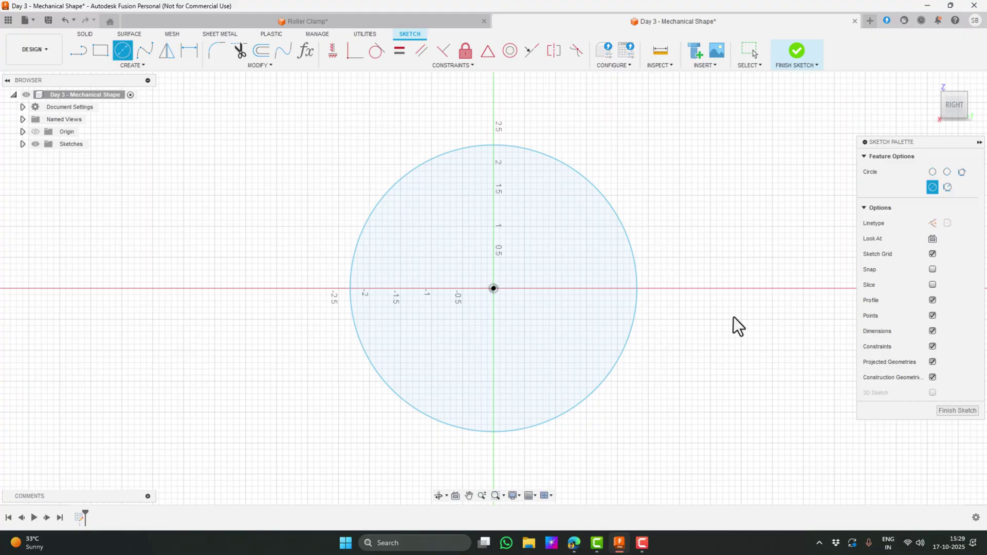
key("Escape")
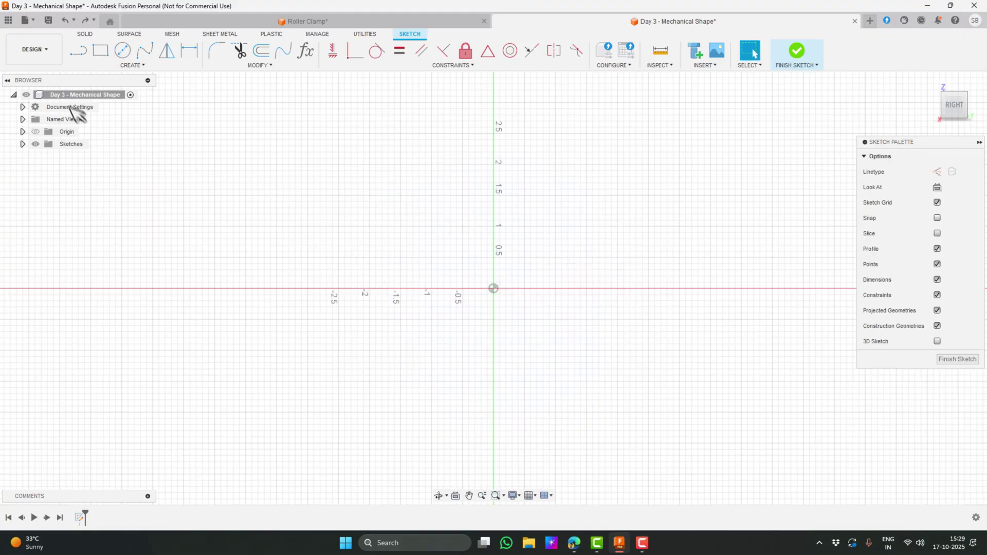
Change the design units to millimetres and grams in Document Settings.
left_click(23, 107)
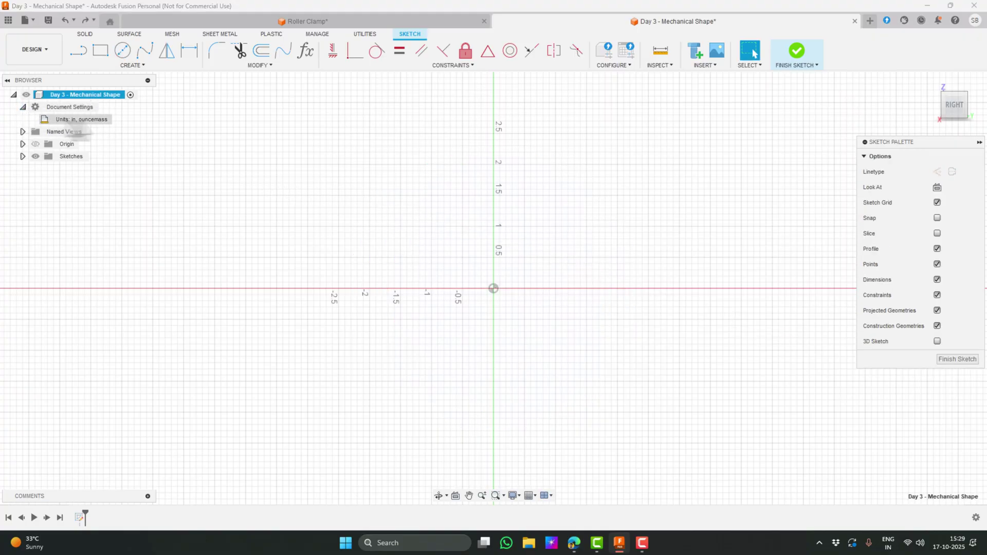
left_click(115, 121)
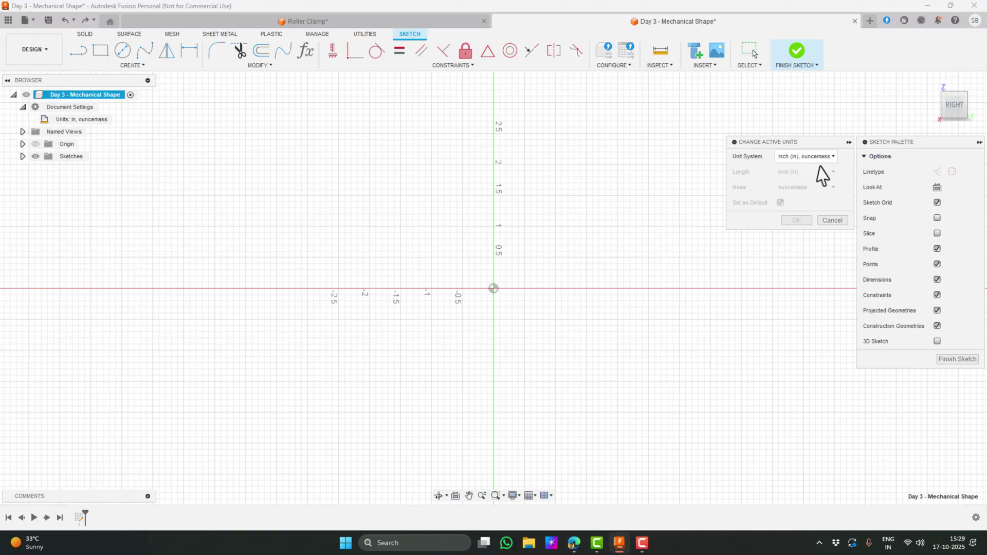
left_click(817, 157)
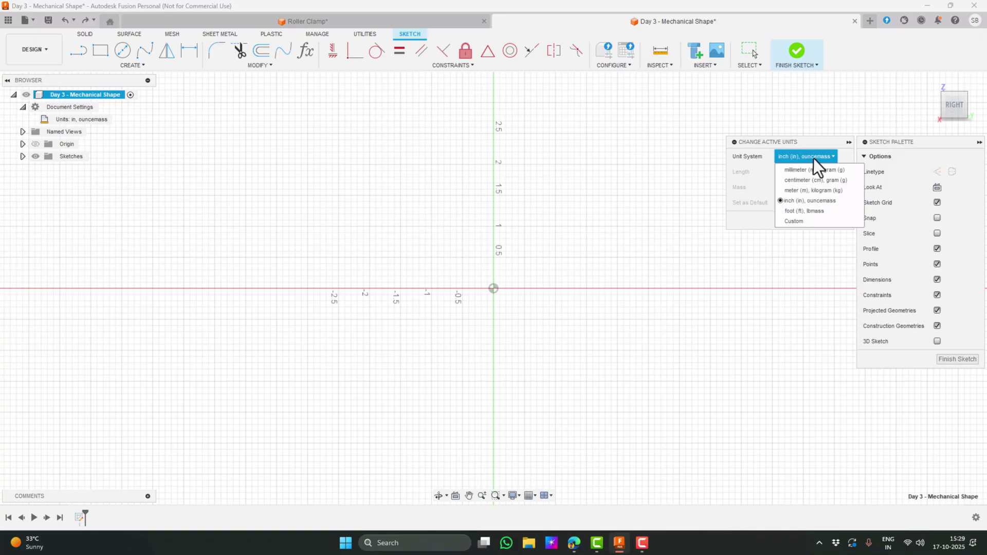
left_click(801, 172)
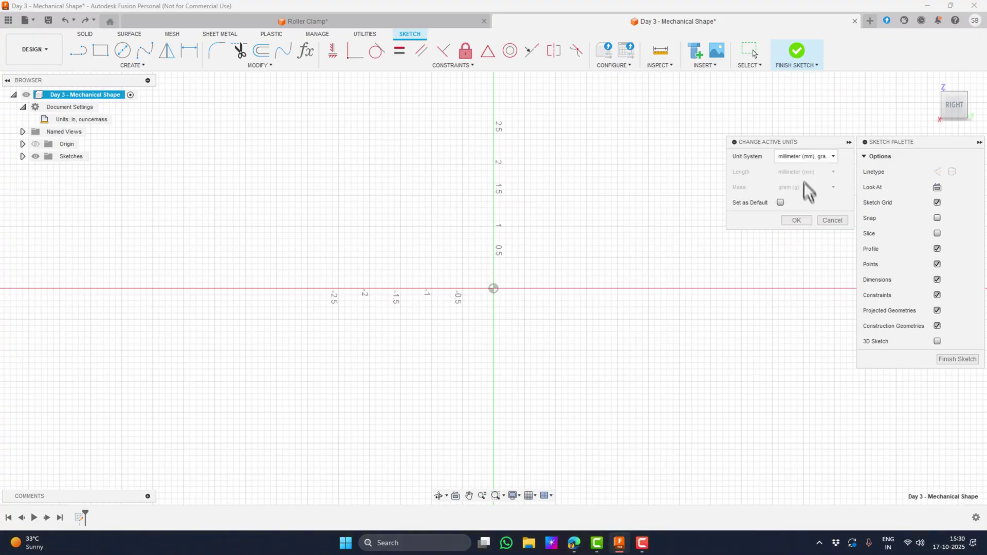
left_click(797, 223)
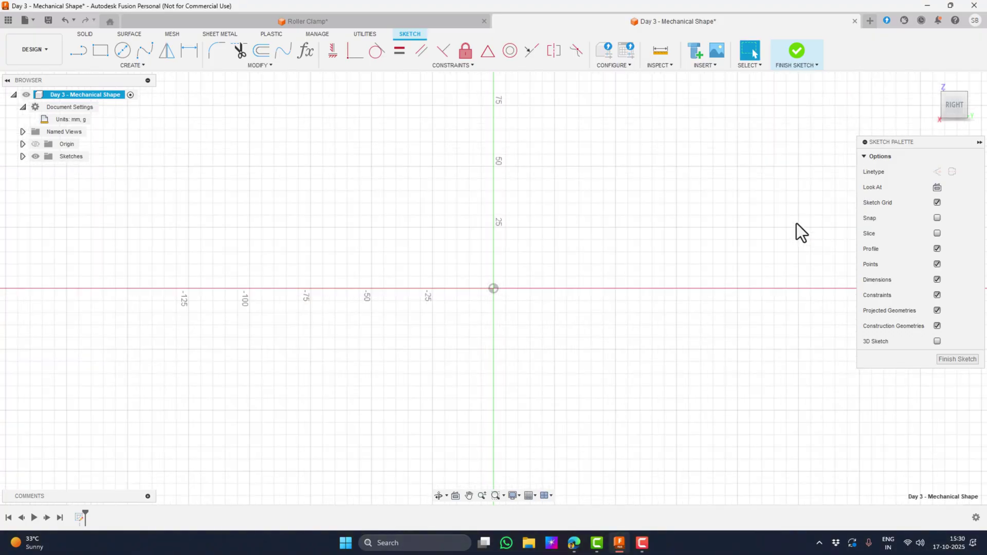
Draw an 85 mm diameter circle centred on the sketch origin.
left_click(123, 50)
left_click(493, 288)
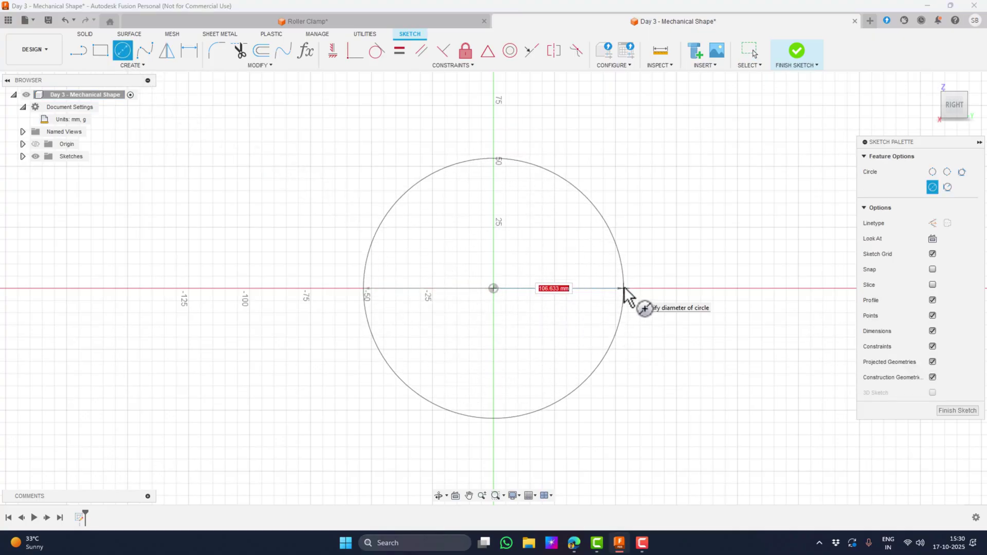
type("85")
key("Return")
key("Escape")
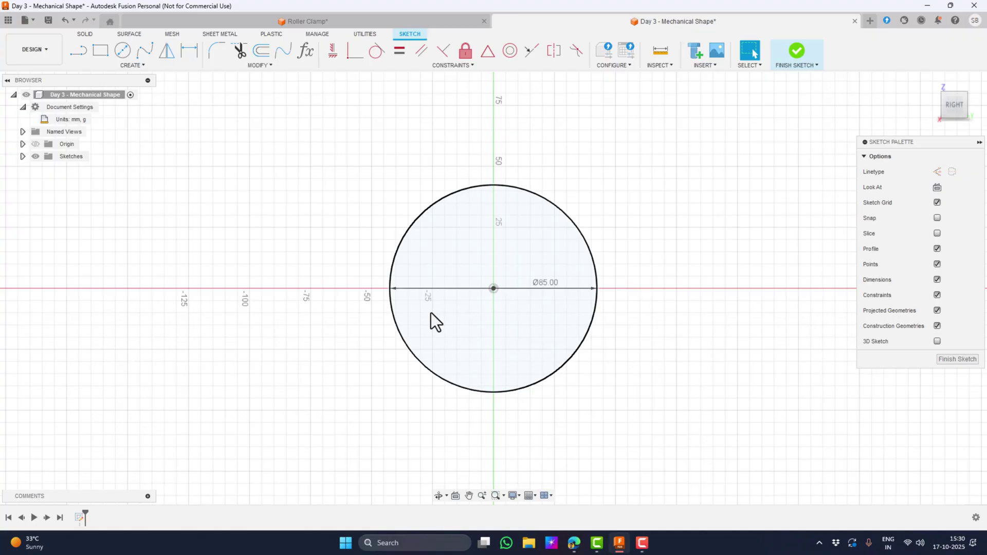
Draw a larger circle centred on the origin, surrounding the Ø85 circle.
left_click(117, 51)
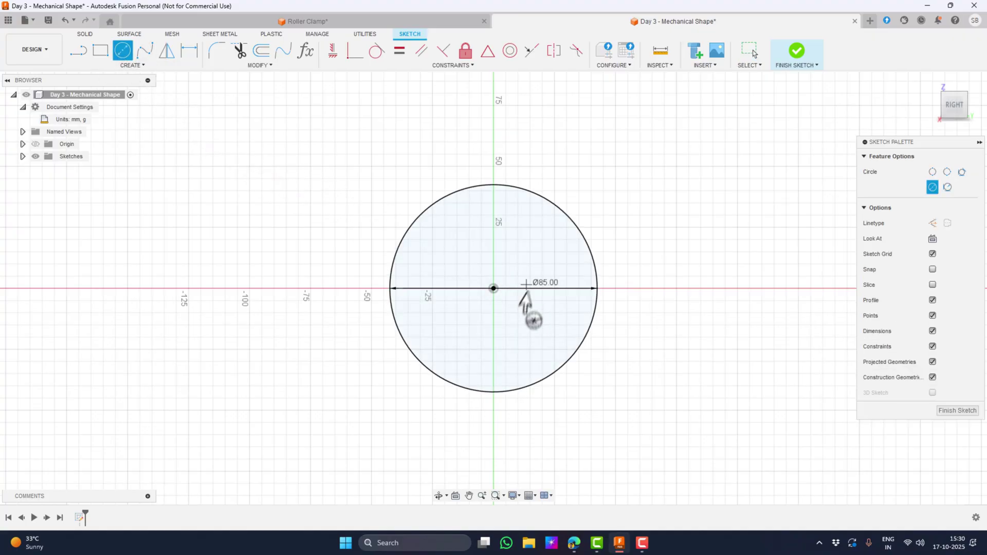
left_click(493, 289)
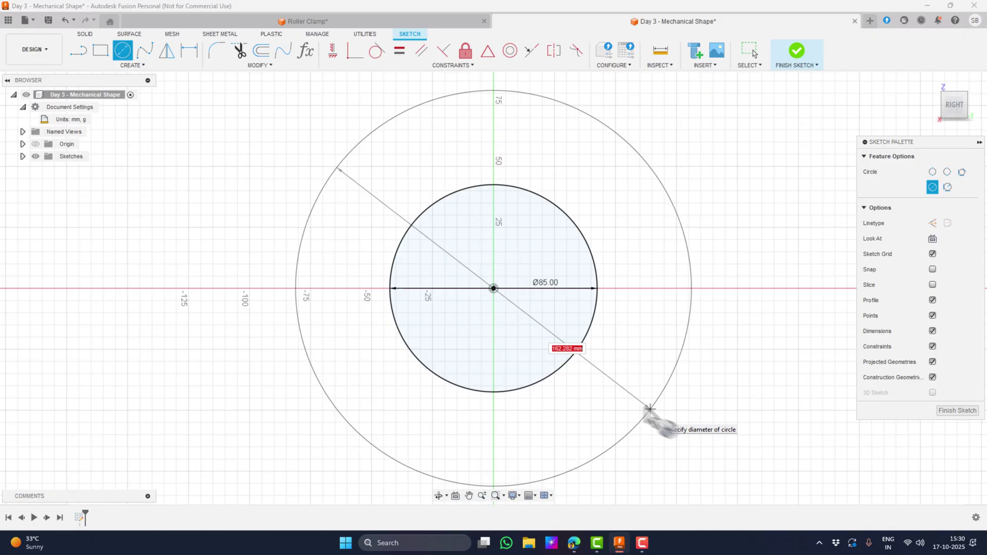
left_click(628, 395)
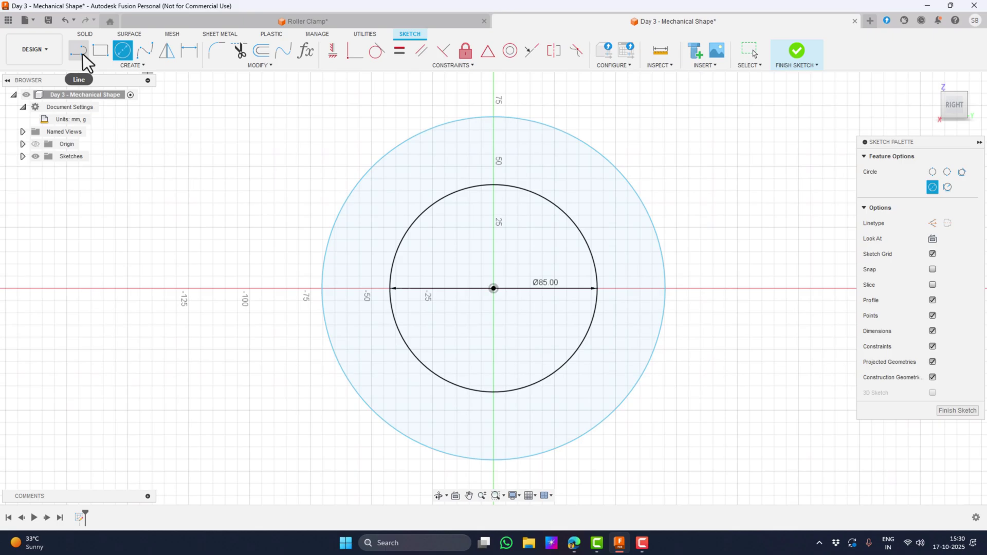
left_click(187, 53)
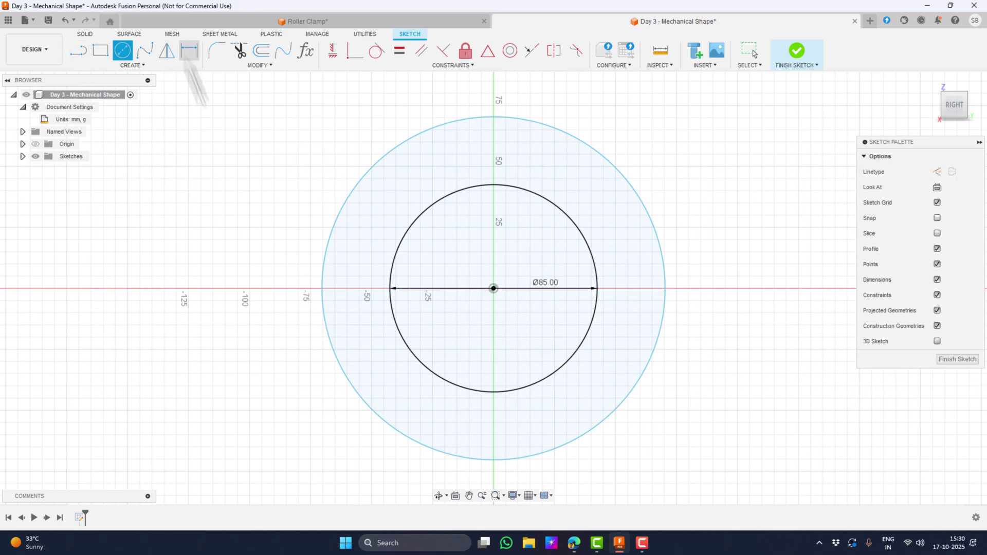
left_click(378, 168)
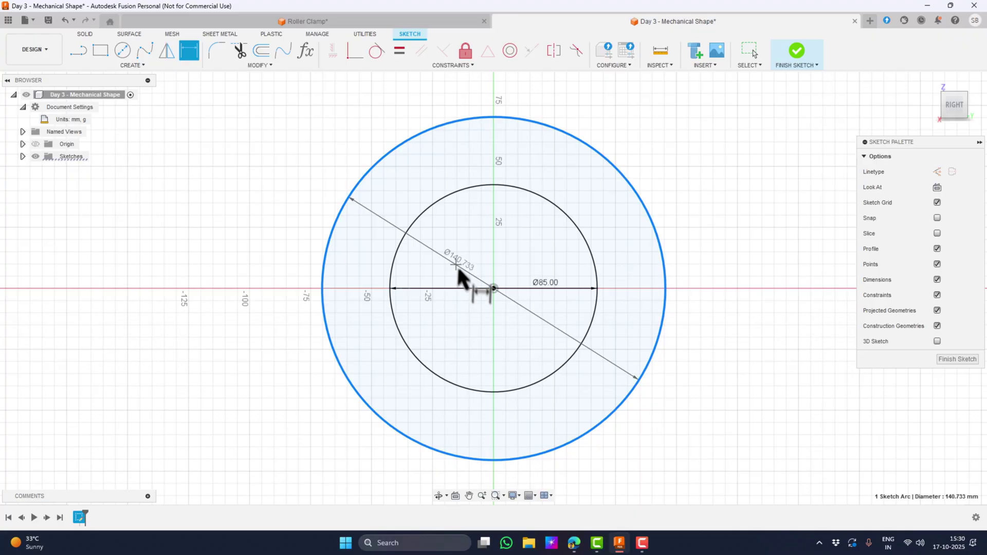
left_click(402, 260)
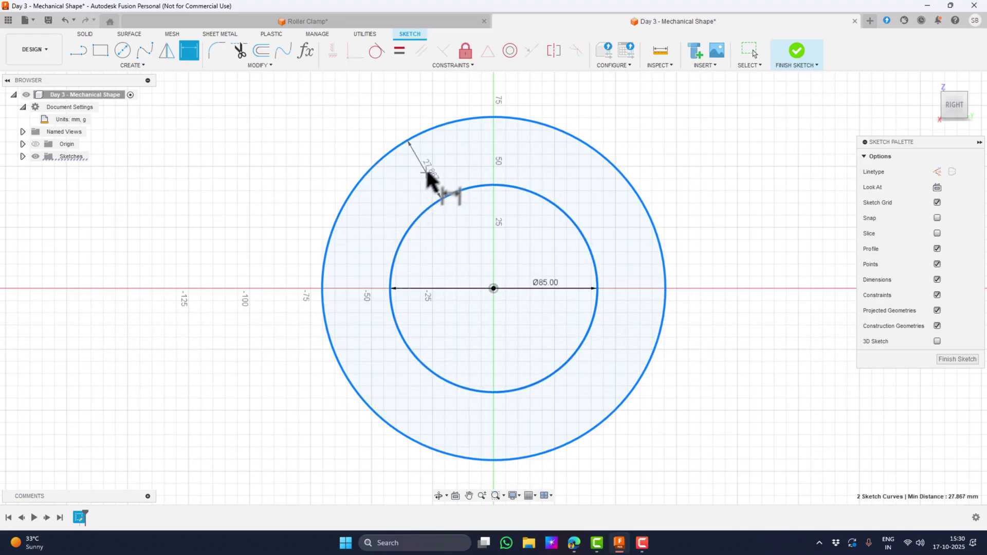
left_click(279, 165)
type("40")
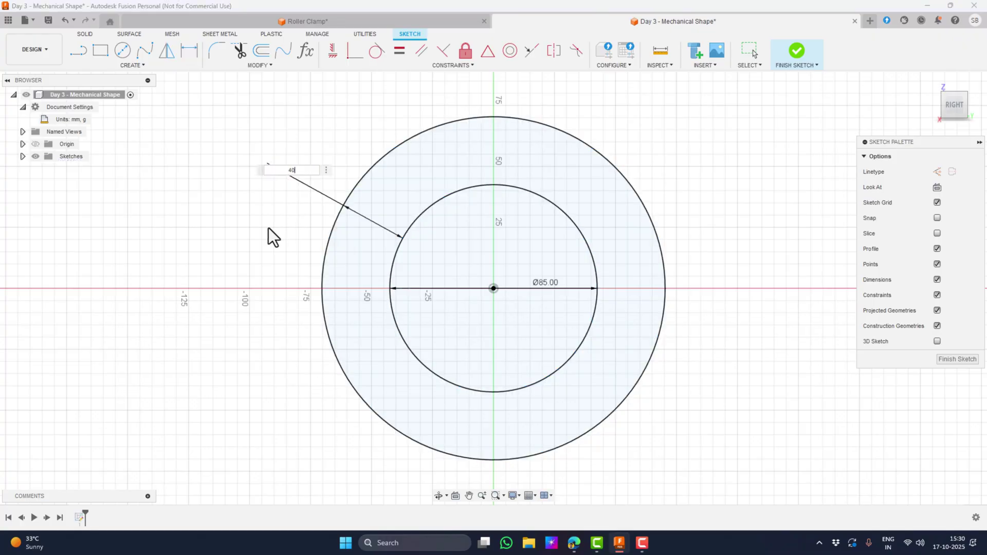
key("Return")
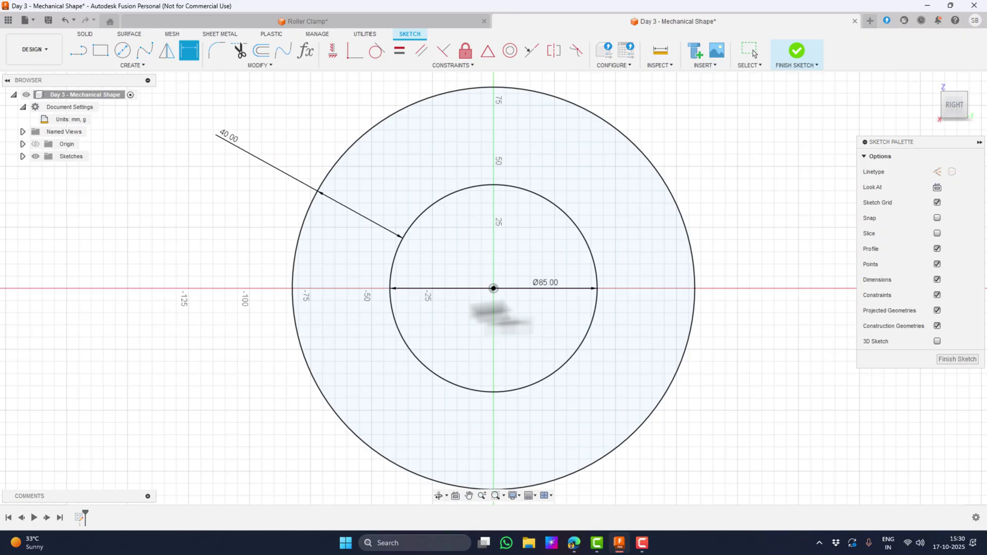
key("Escape")
key("ctrl+z")
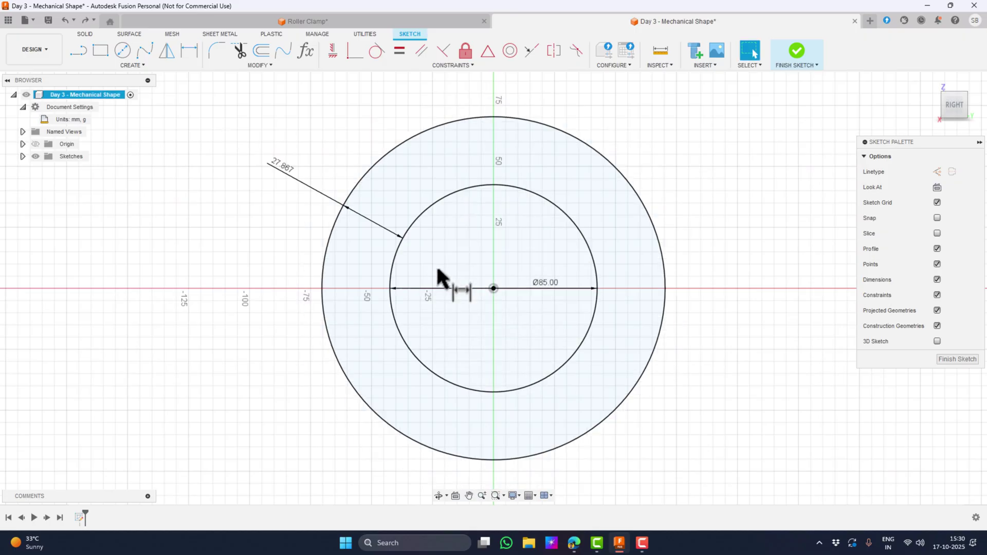
key("ctrl+z")
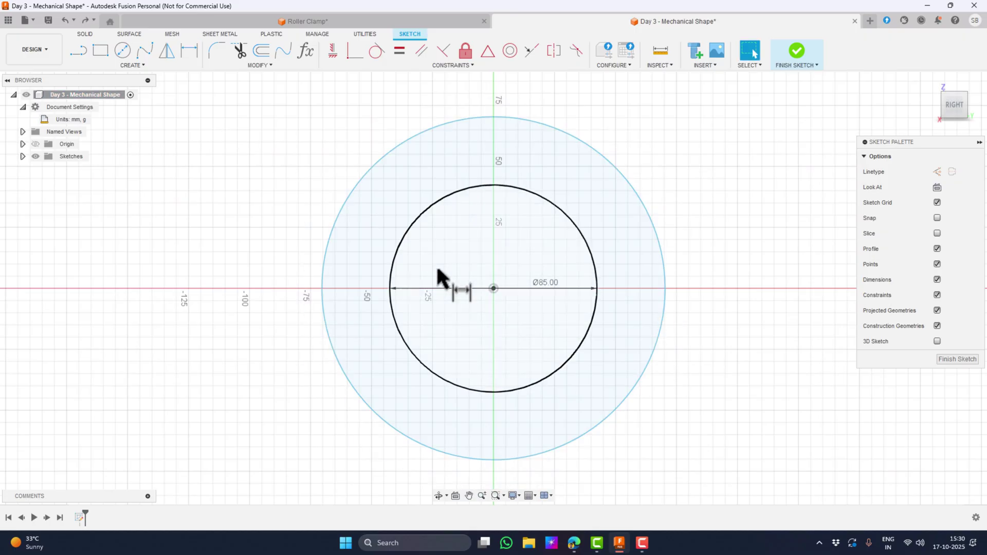
left_click(189, 50)
left_click(366, 180)
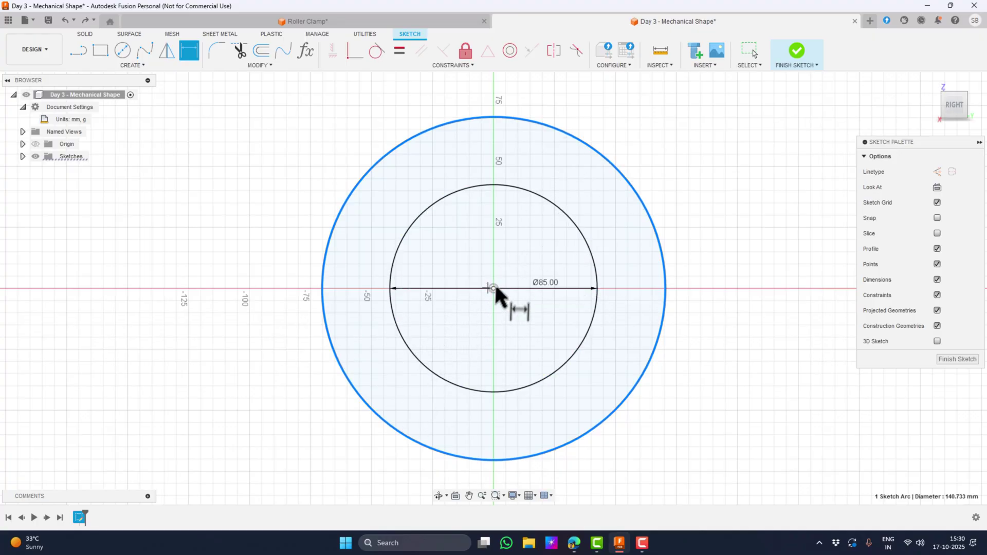
left_click(450, 310)
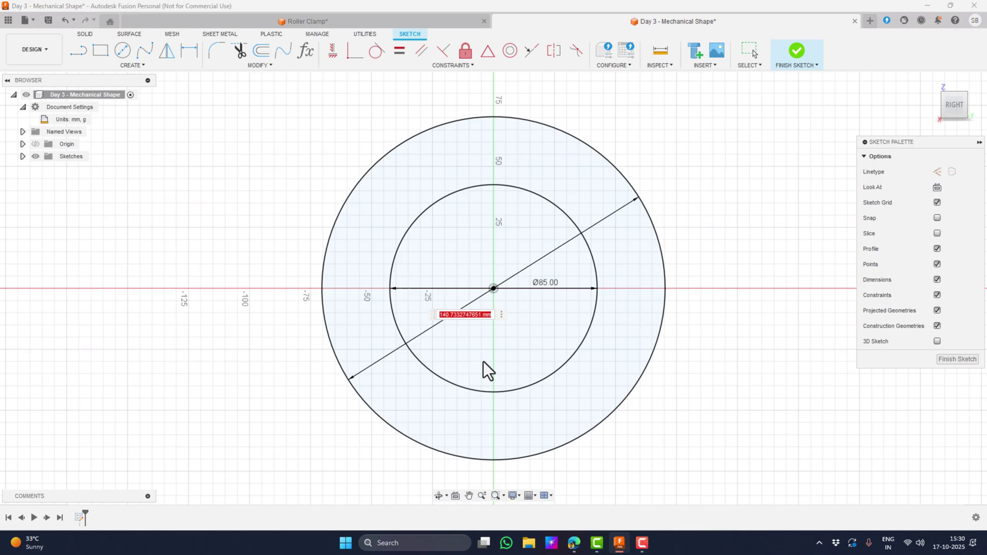
type("40")
key("Return")
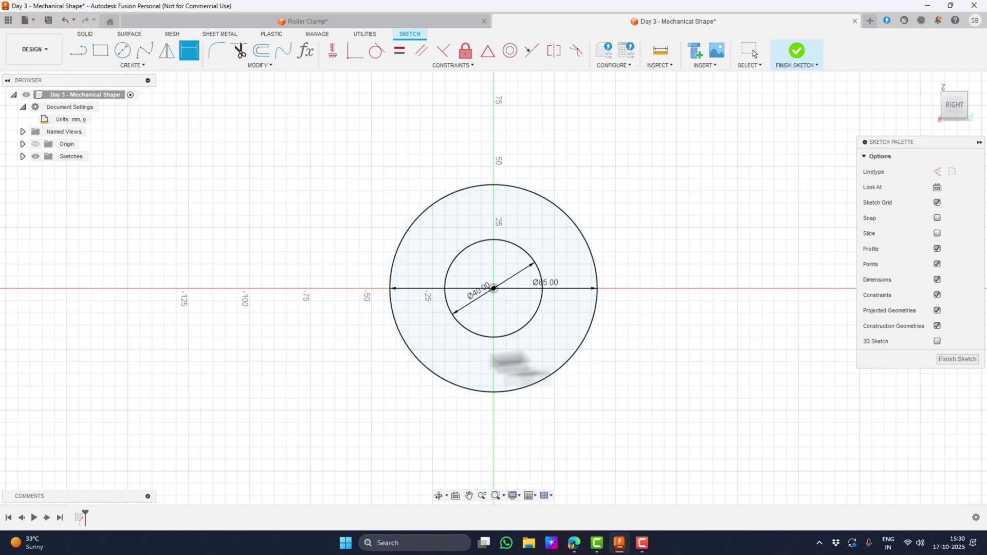
key("Escape")
key("ctrl+z")
key("ctrl+z")
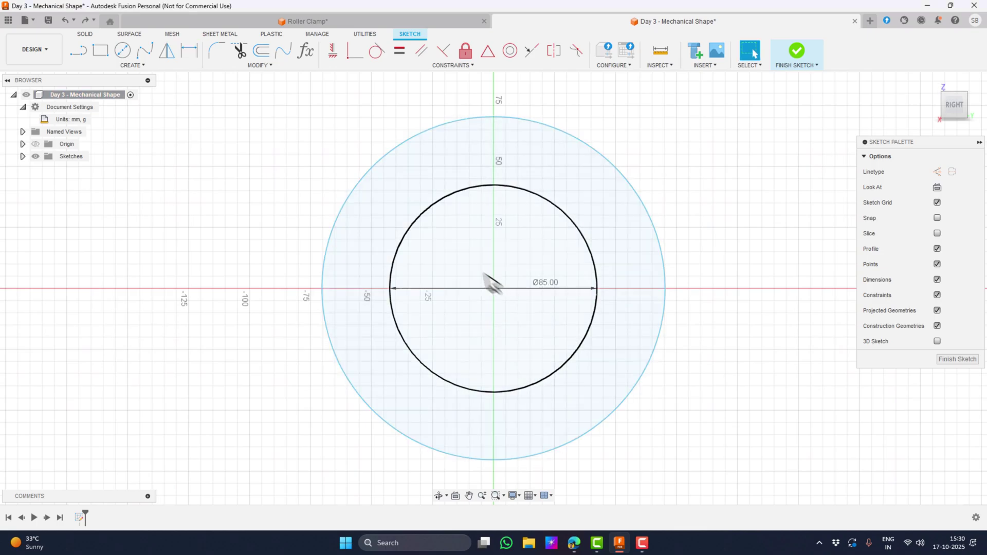
Dimension the edge-to-edge gap between the outer and Ø85 circles as 40 mm.
left_click(189, 51)
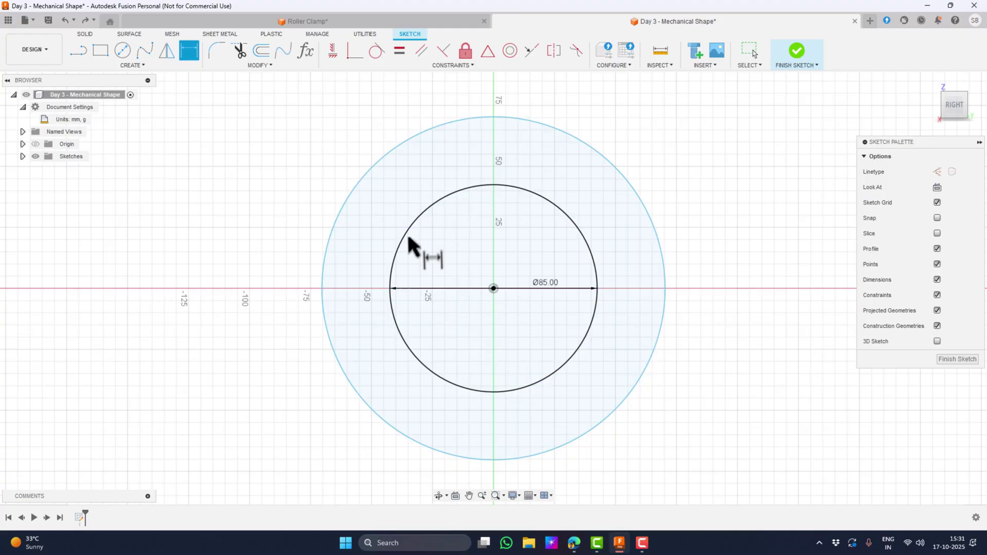
left_click(355, 189)
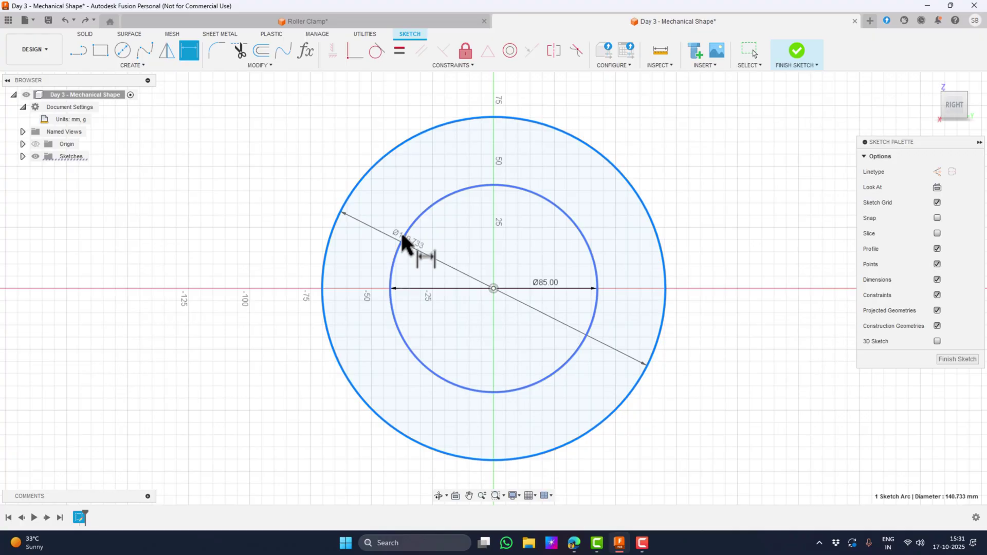
right_click(394, 212)
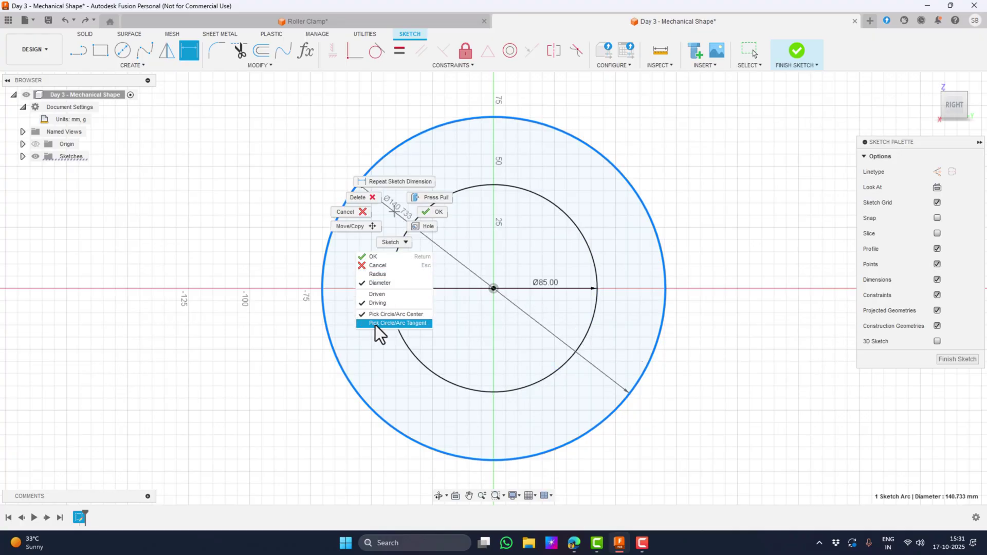
left_click(403, 323)
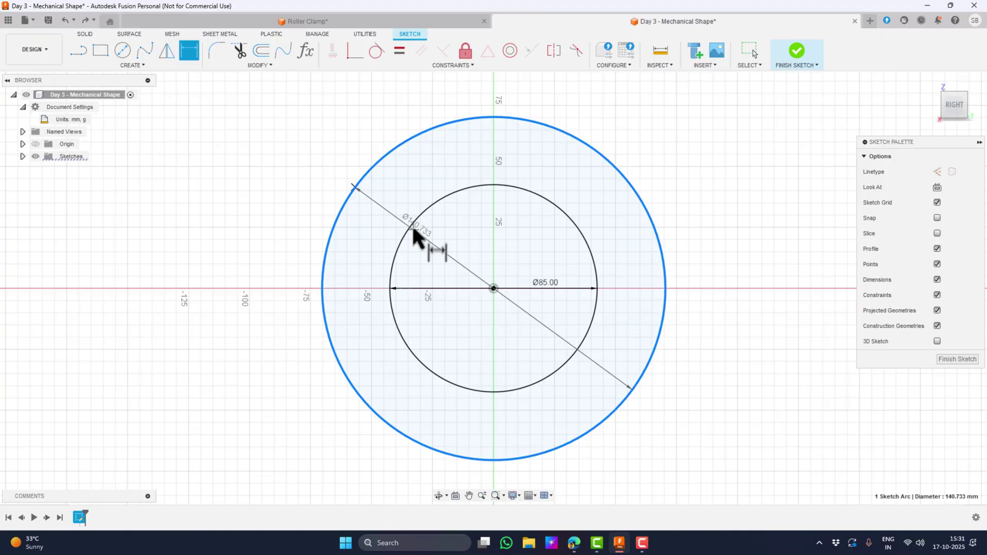
left_click(414, 230)
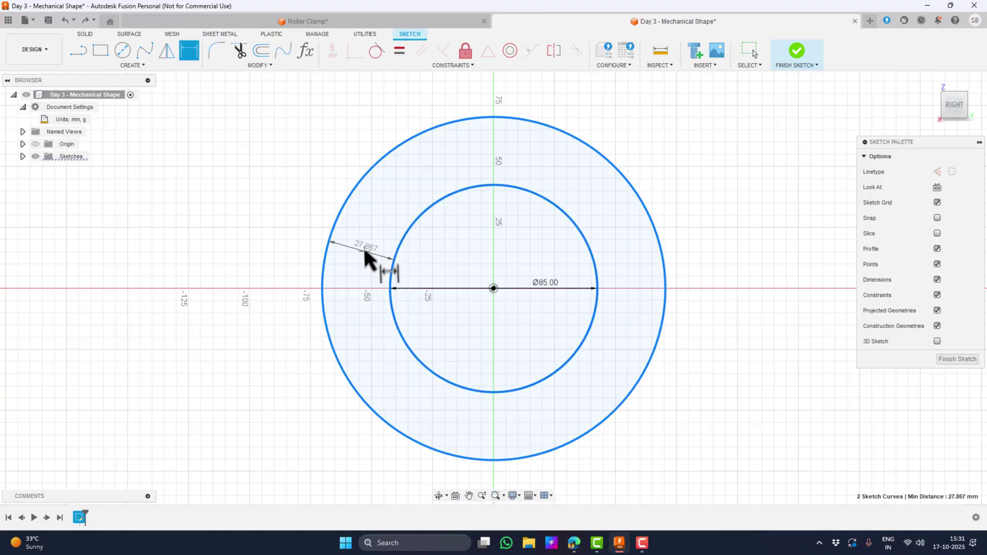
left_click(271, 252)
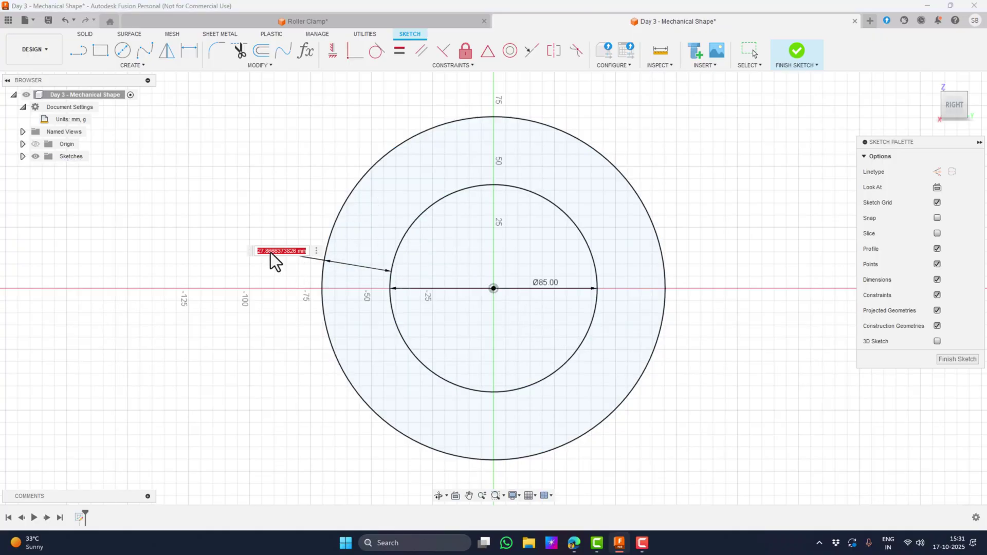
type("40")
key("Return")
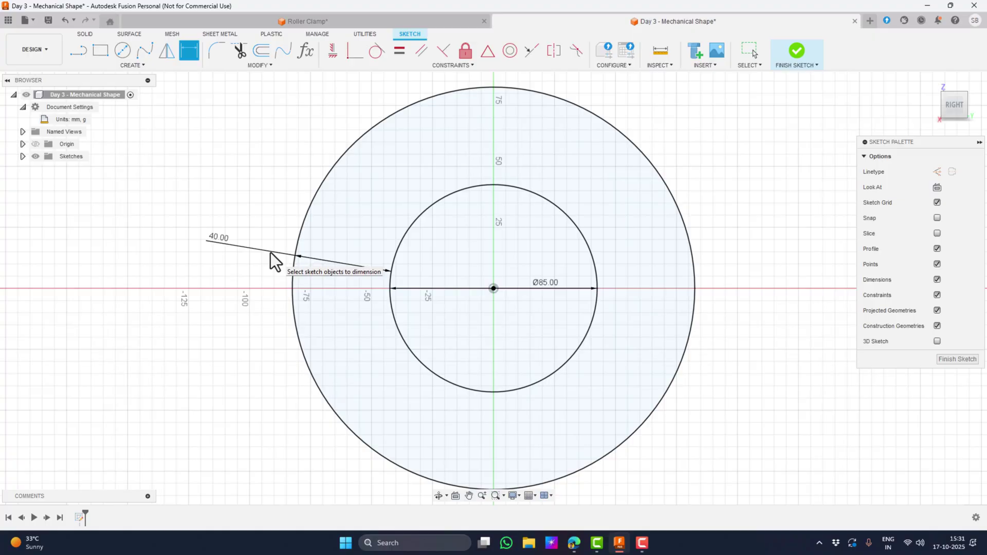
scroll(609, 301, "up", 2)
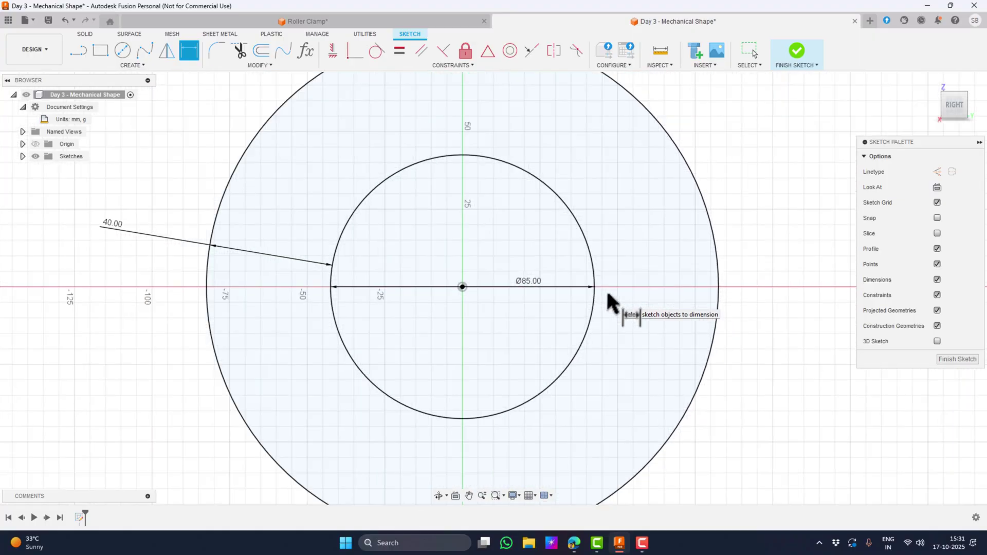
scroll(606, 289, "down", 3)
scroll(407, 191, "down", 1)
left_click(78, 50)
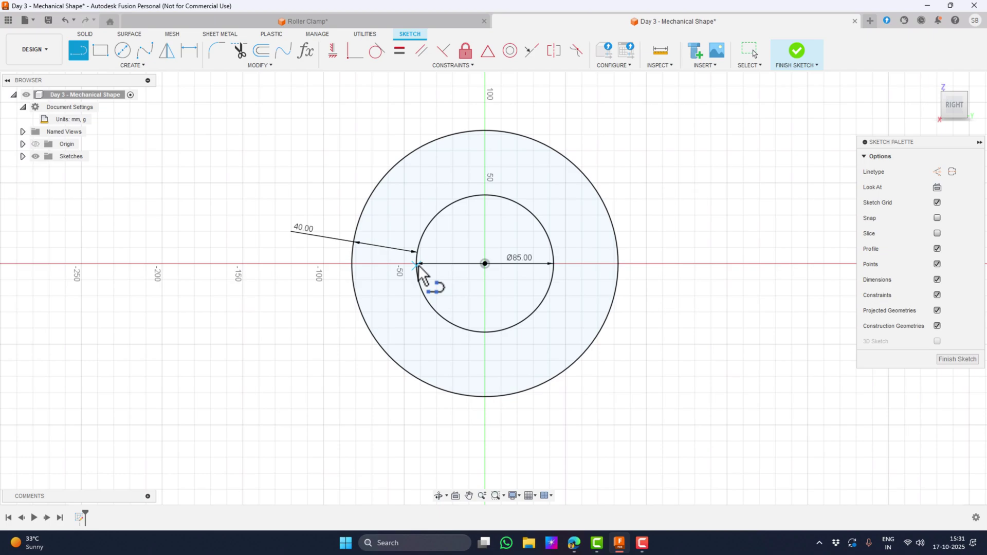
Draw a horizontal line from the centre to the outer circle's left edge and make it construction.
left_click(484, 263)
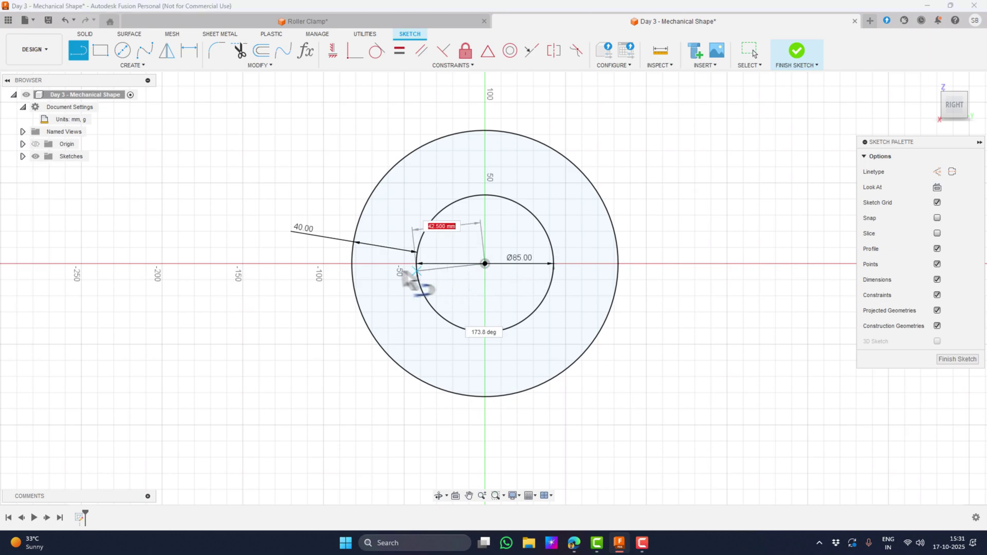
double_click(351, 264)
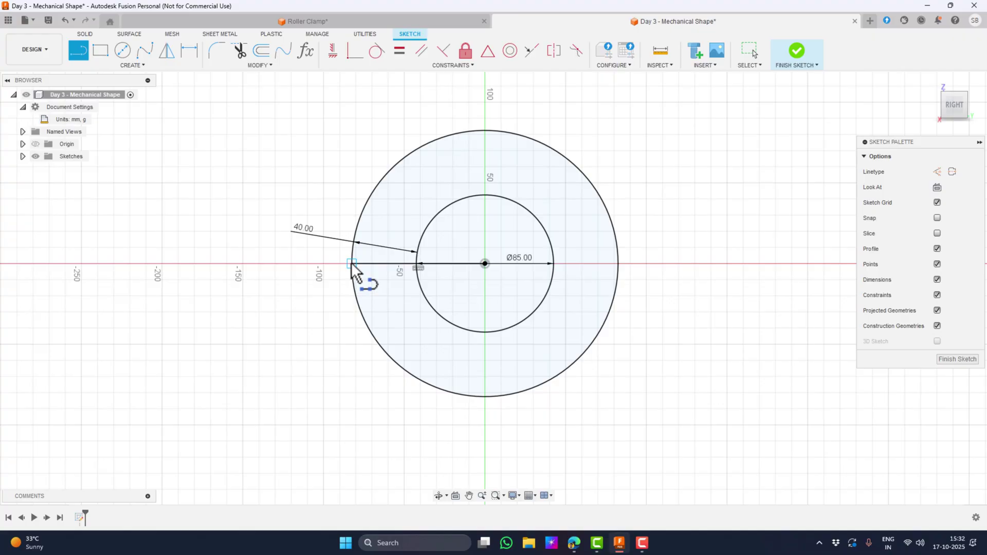
left_click(79, 51)
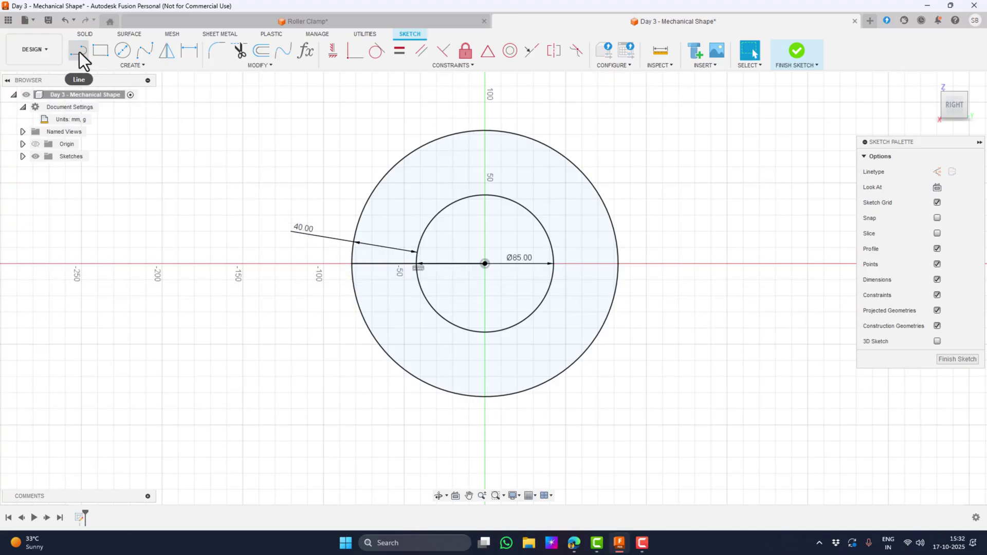
left_click(399, 264)
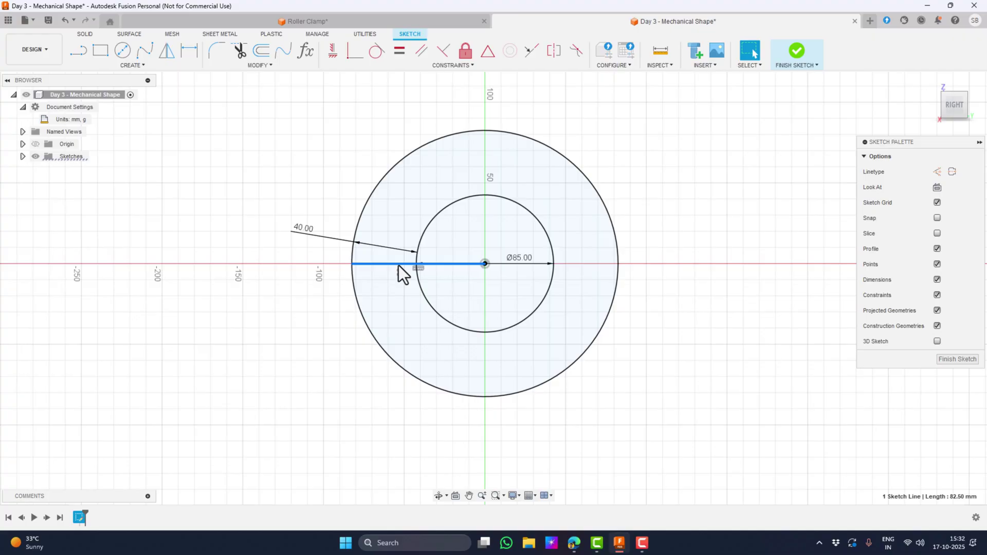
key("x")
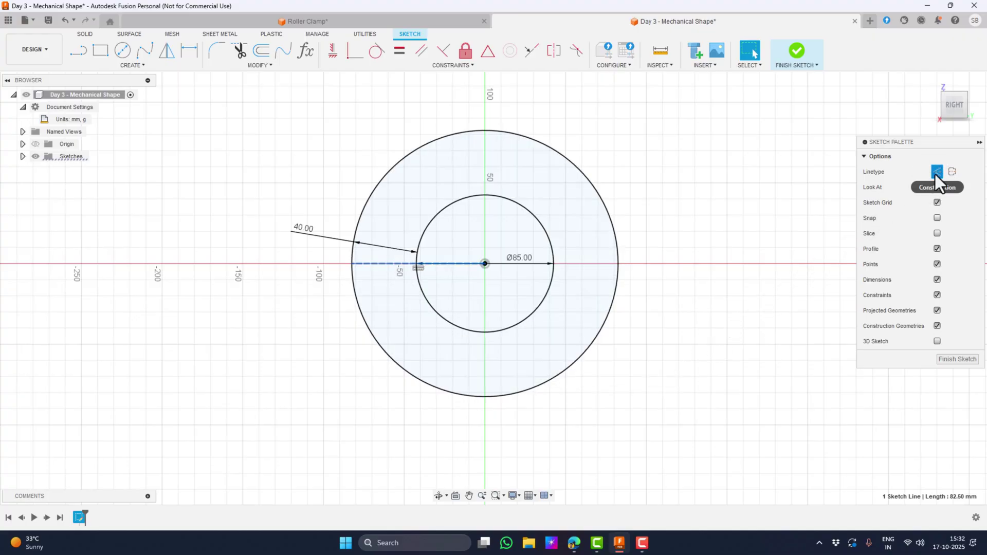
left_click(669, 297)
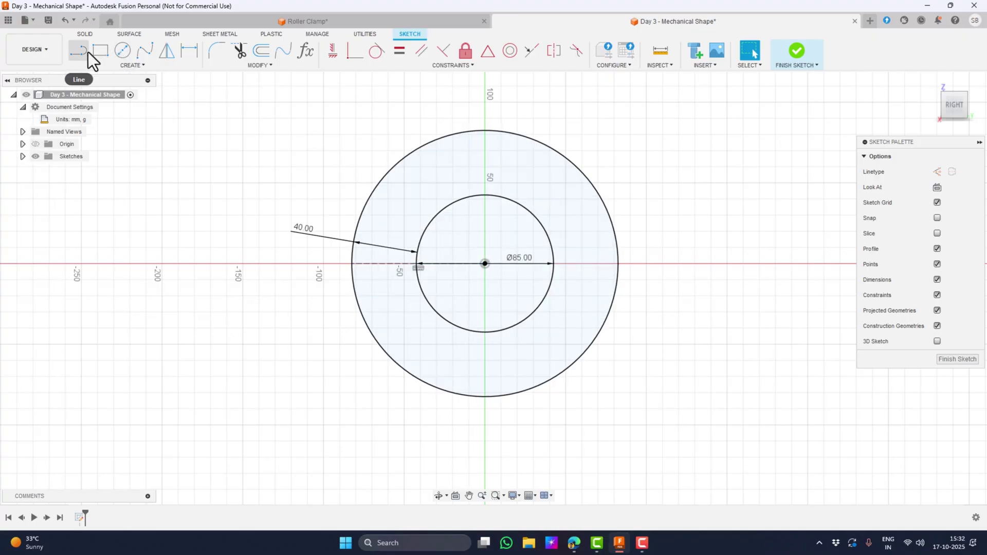
Draw an 80 mm diameter hinge circle centred on the outer circle's left edge.
left_click(123, 51)
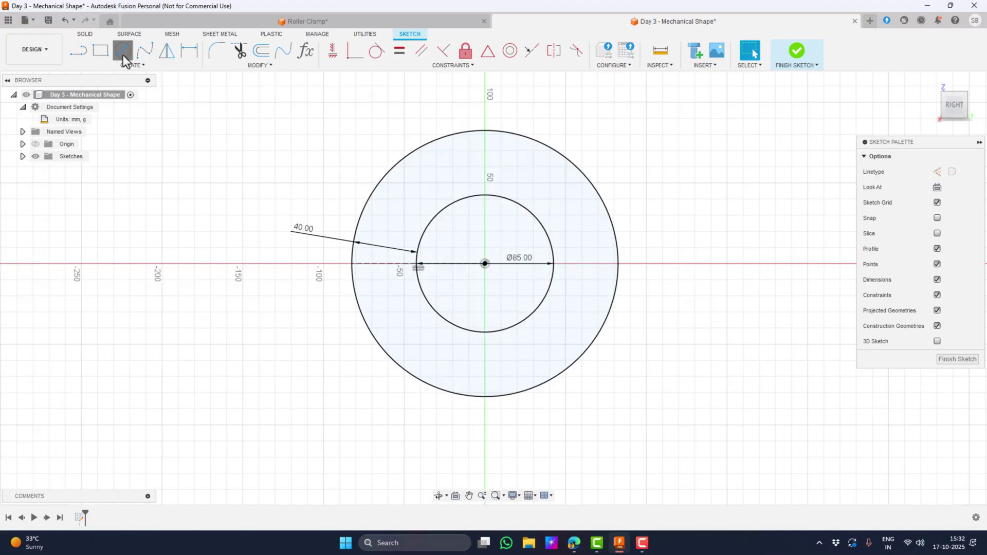
left_click(351, 264)
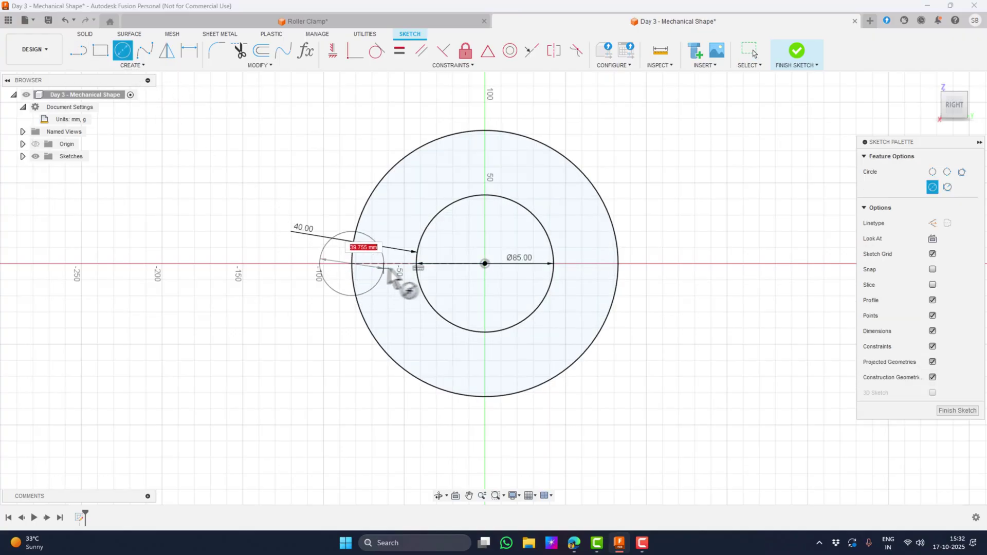
left_click(418, 264)
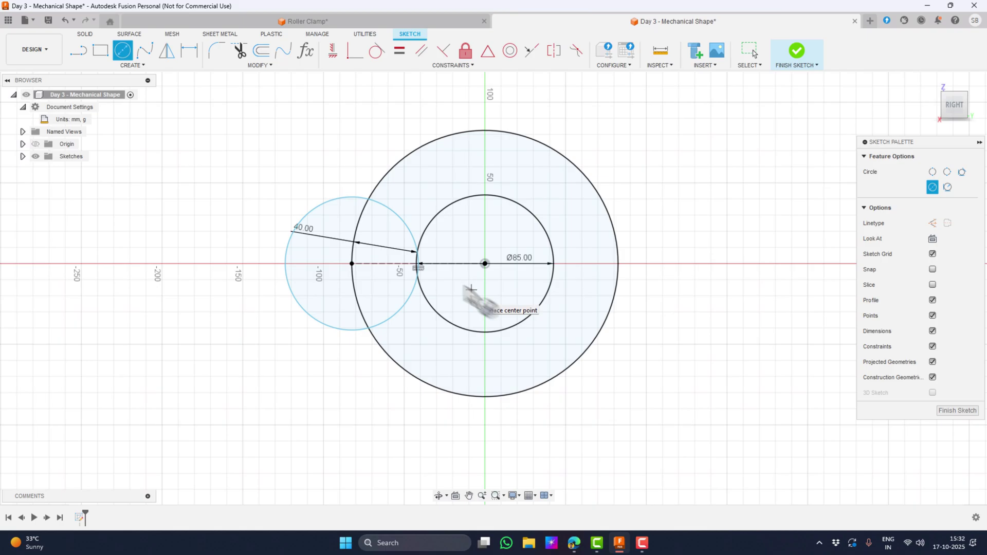
key("Escape")
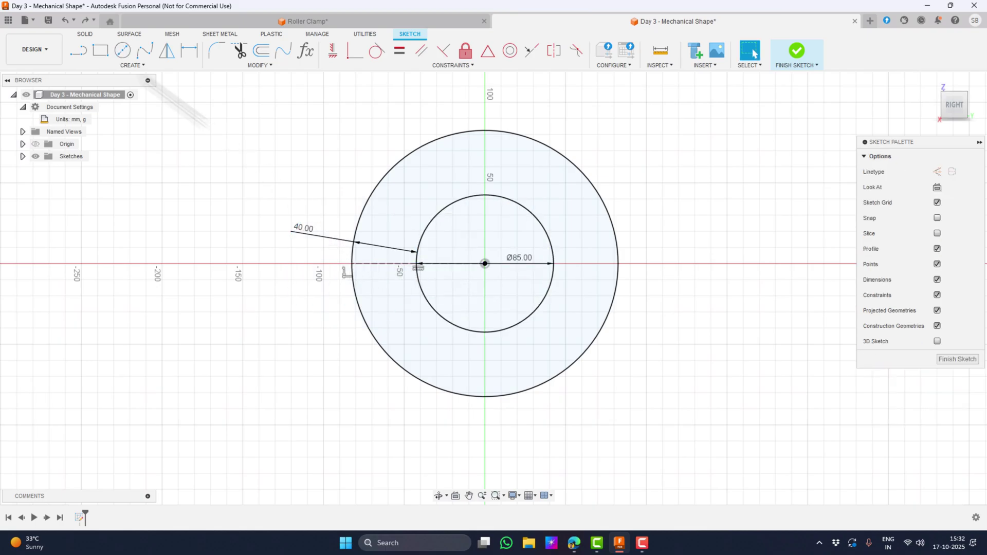
left_click(122, 50)
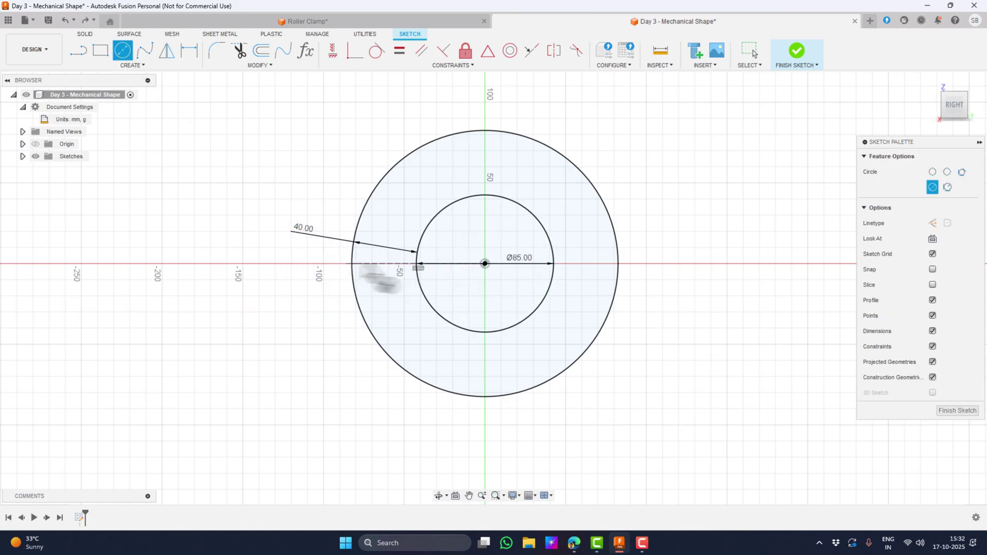
left_click(352, 263)
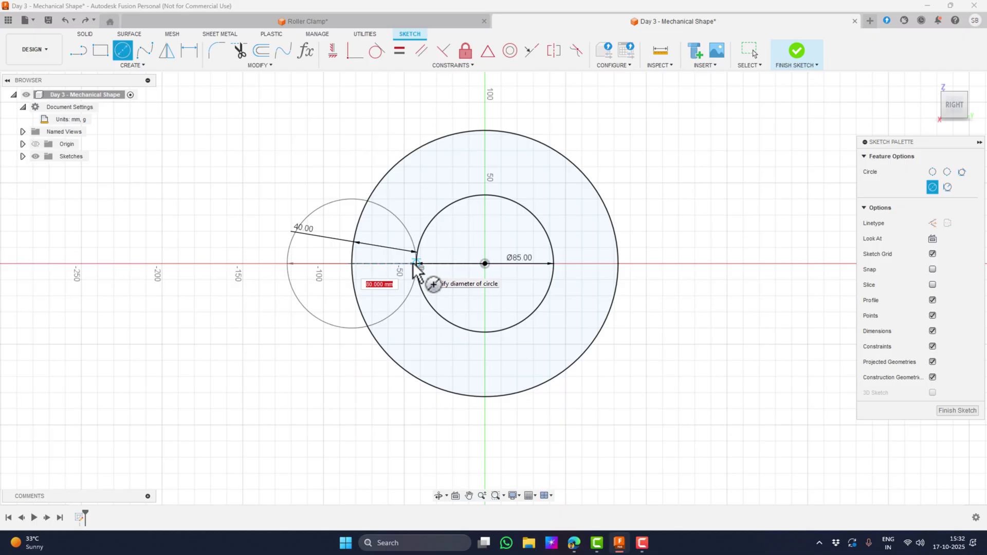
scroll(416, 265, "up", 5)
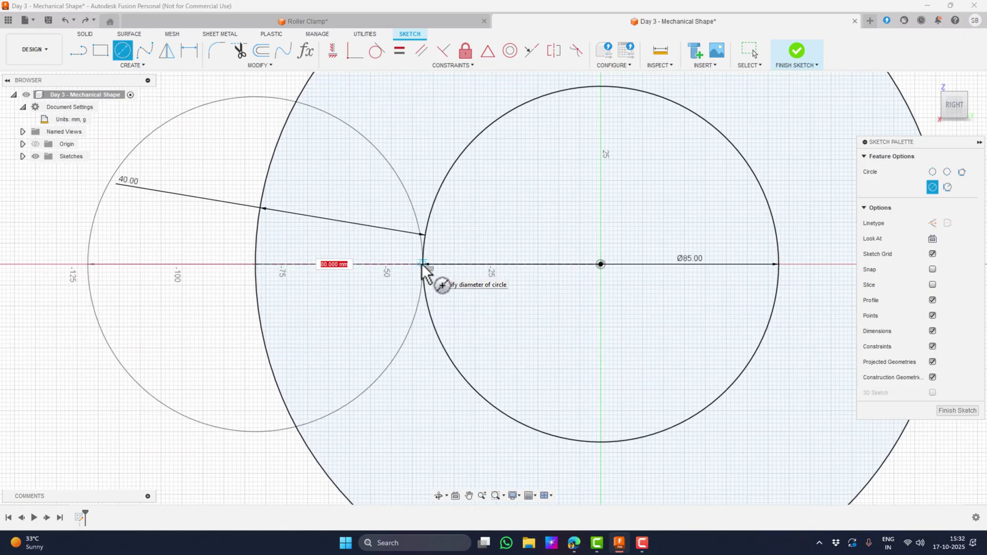
left_click(421, 265)
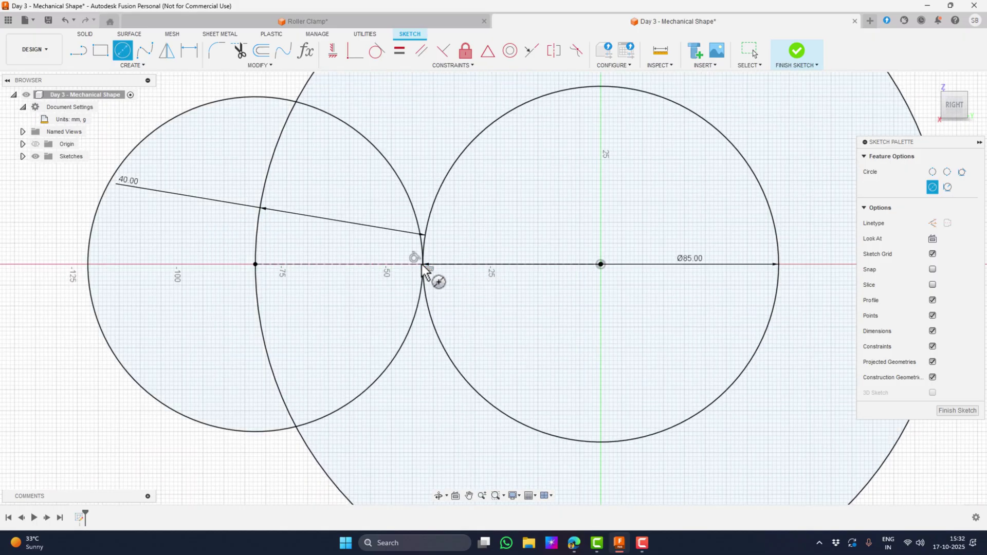
scroll(466, 308, "up", 2)
scroll(464, 305, "down", 2)
scroll(464, 304, "down", 5)
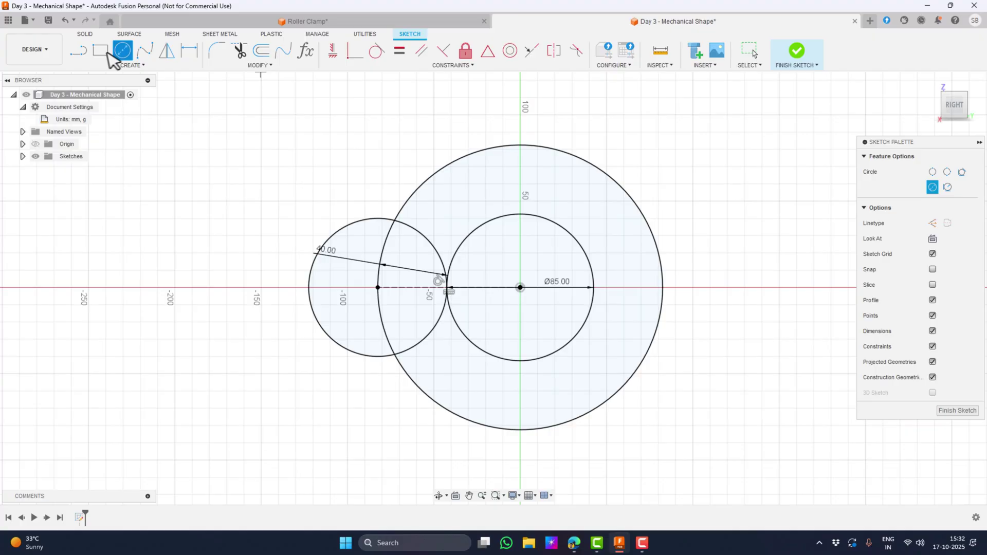
Add a concentric Ø40 circle at the hinge circle's centre.
left_click(378, 288)
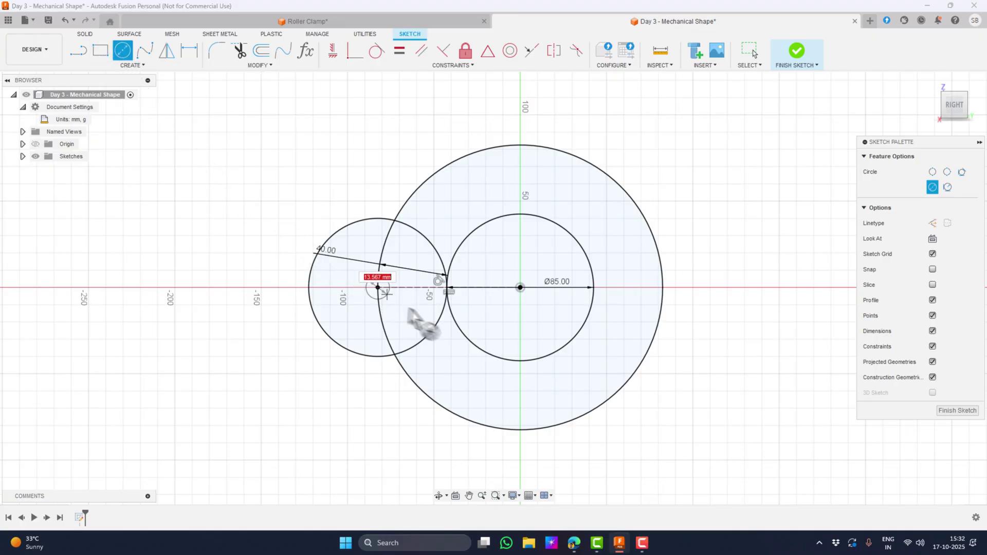
type("40")
key("Return")
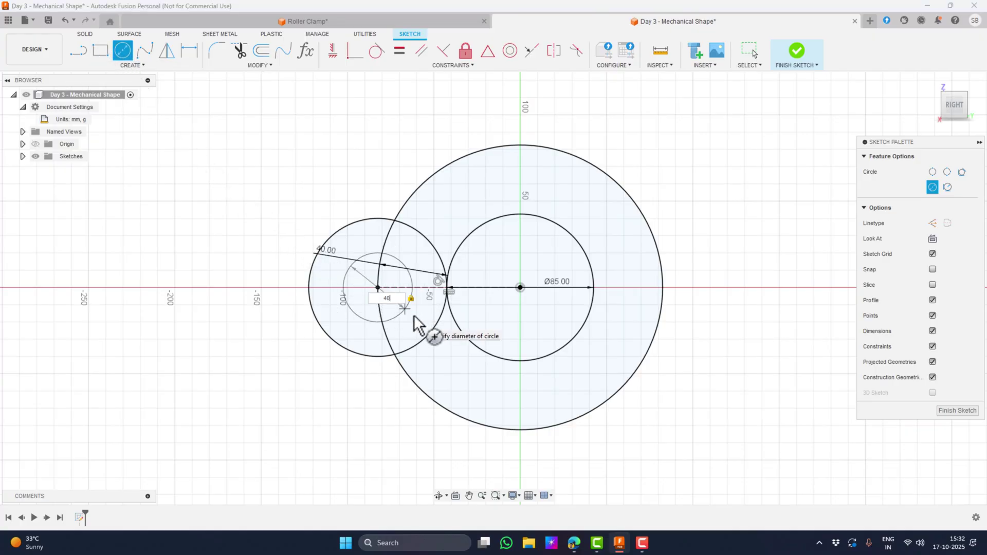
key("Escape")
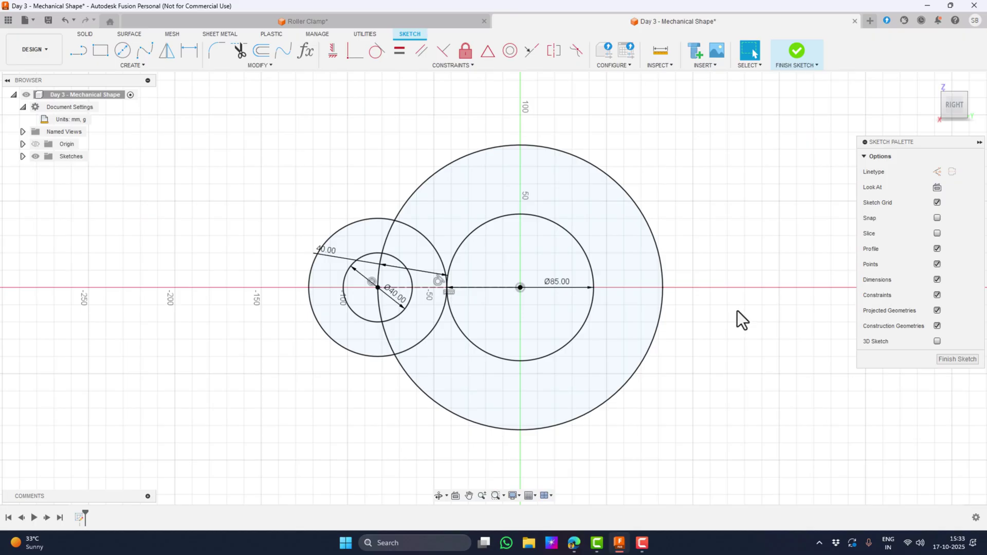
Draw a closed line wedge from the outer circle's upper-right rim down to the horizontal axis.
left_click(78, 50)
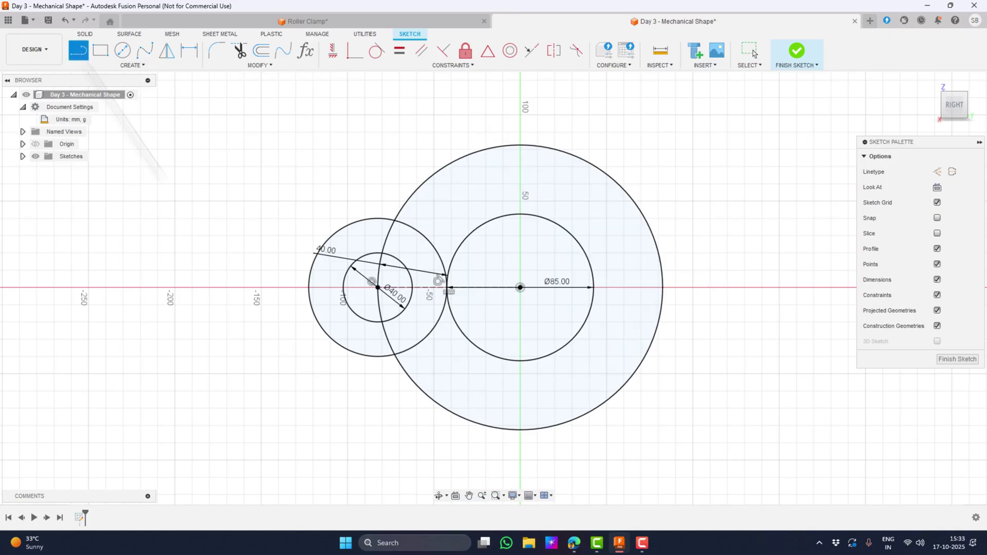
left_click(631, 198)
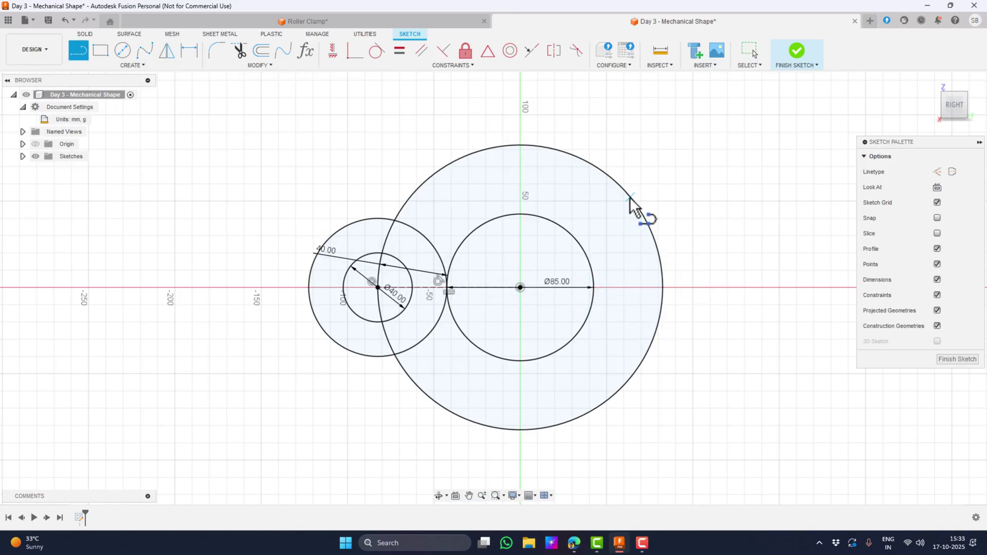
left_click(714, 286)
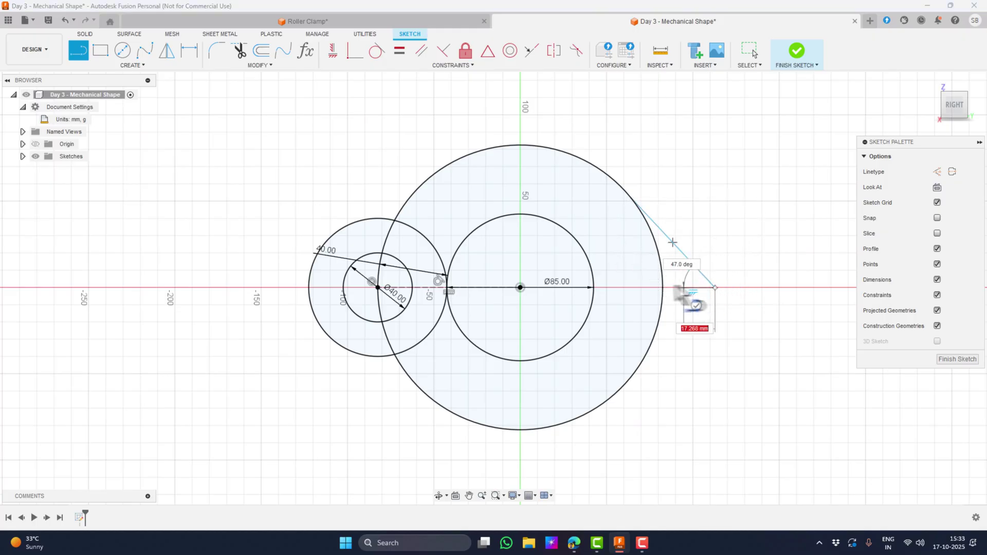
double_click(595, 288)
scroll(750, 314, "up", 4)
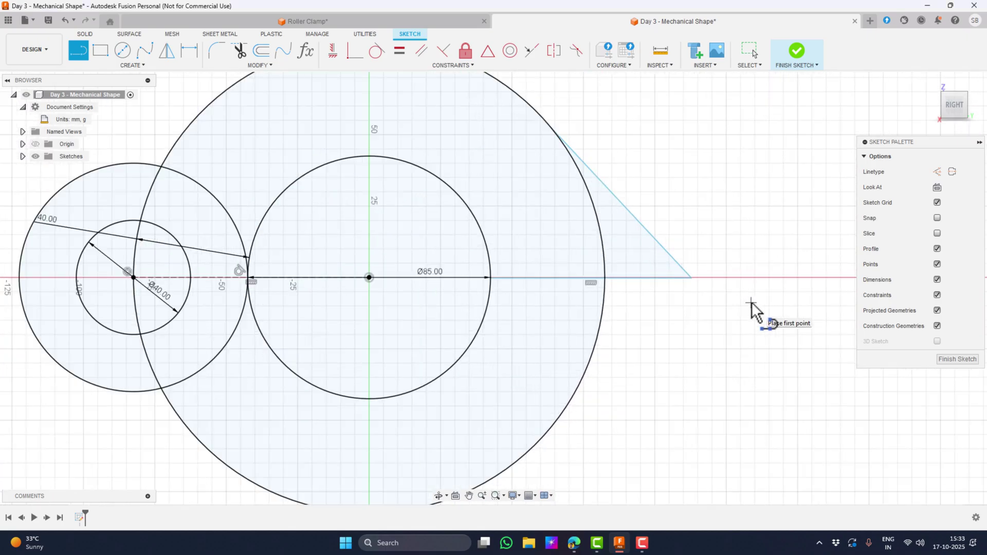
scroll(690, 320, "up", 5)
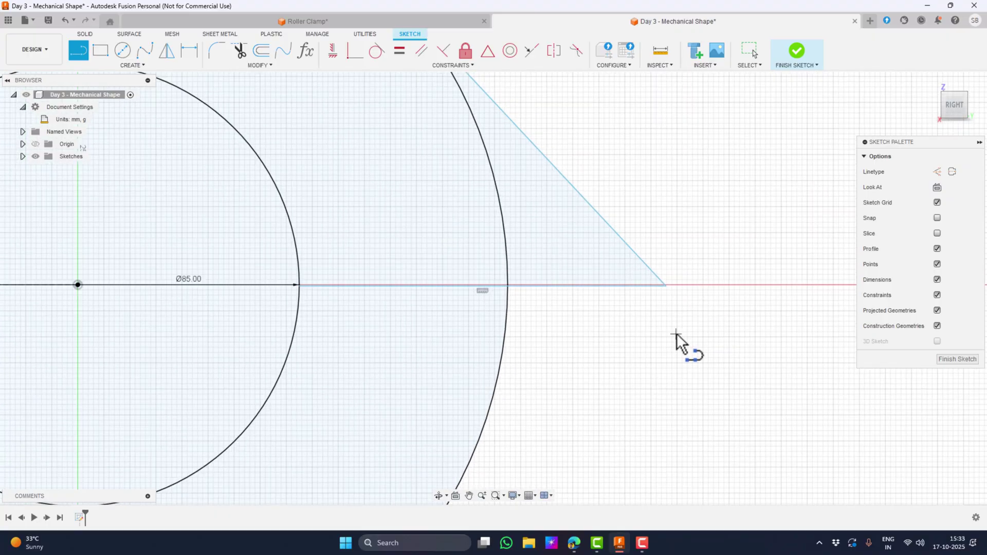
scroll(676, 334, "up", 4)
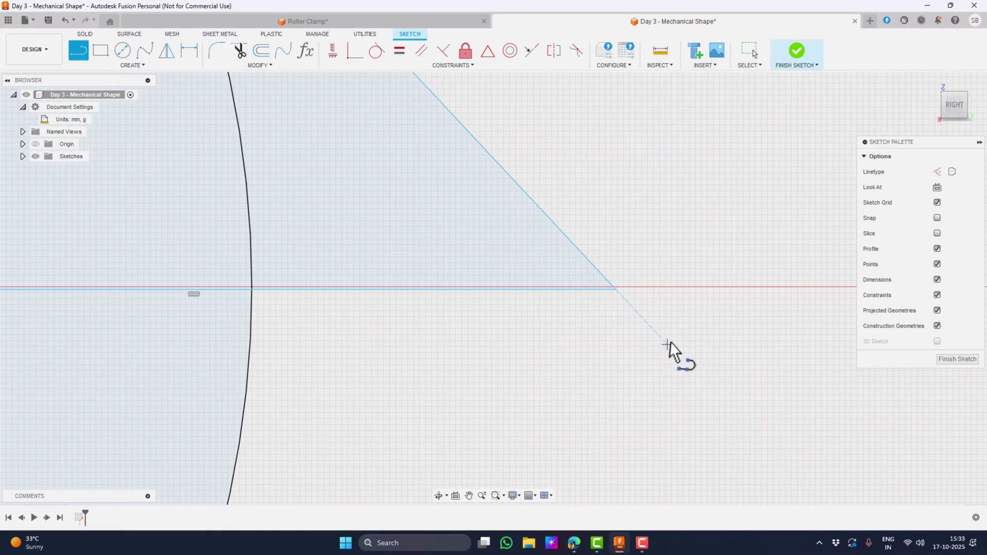
scroll(665, 342, "down", 6)
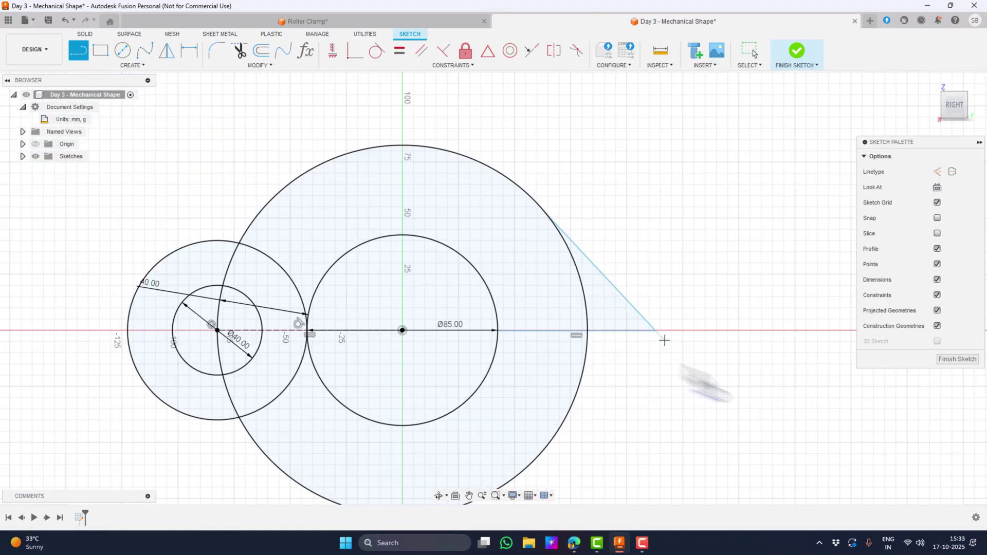
Try a coincident join between the sloped line's endpoint and the circles' centre, then undo it.
left_click(353, 51)
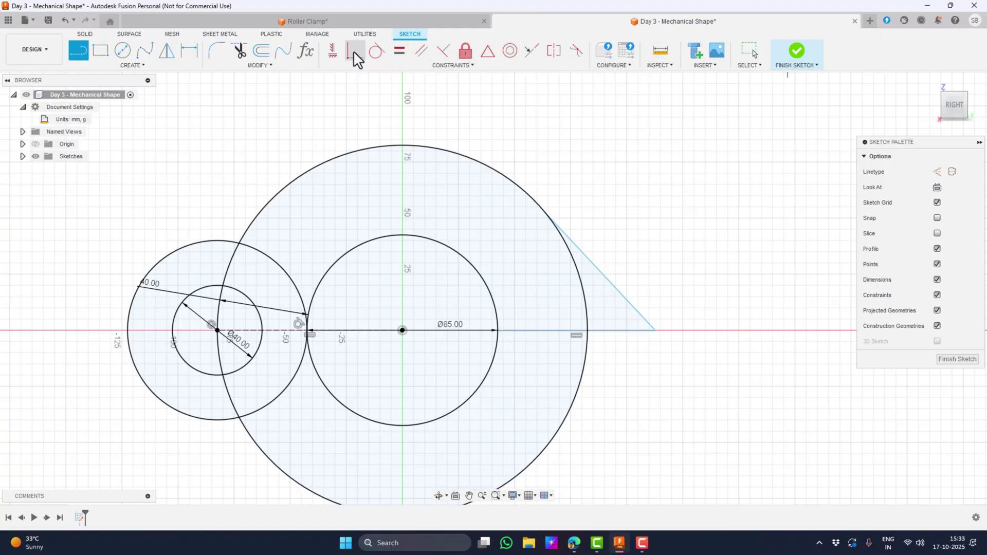
left_click(655, 331)
left_click(402, 330)
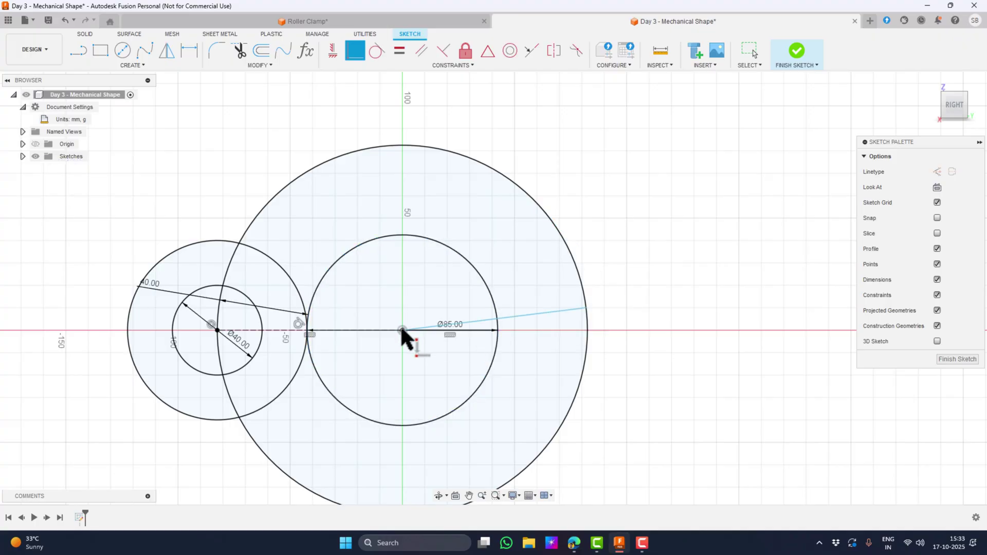
key("ctrl+z")
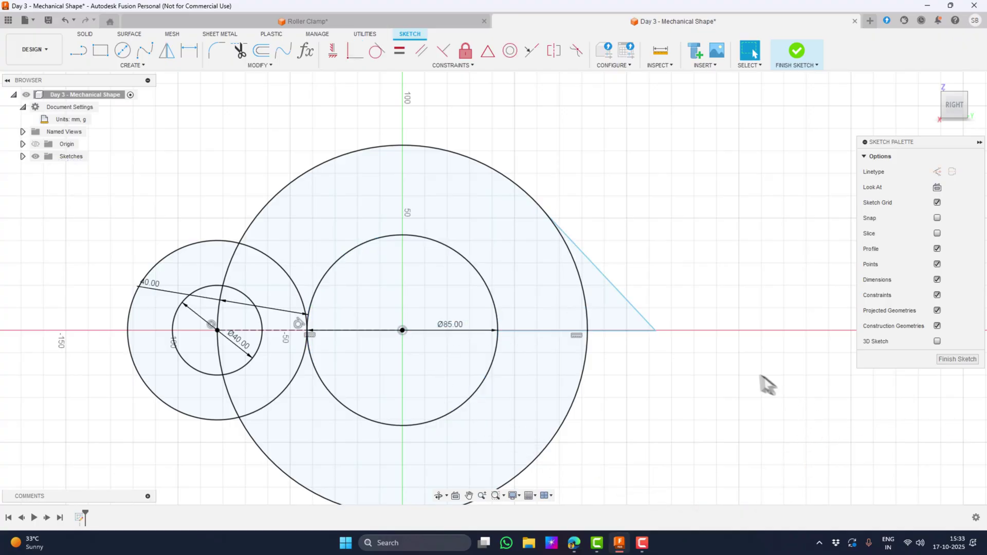
key("ctrl+y")
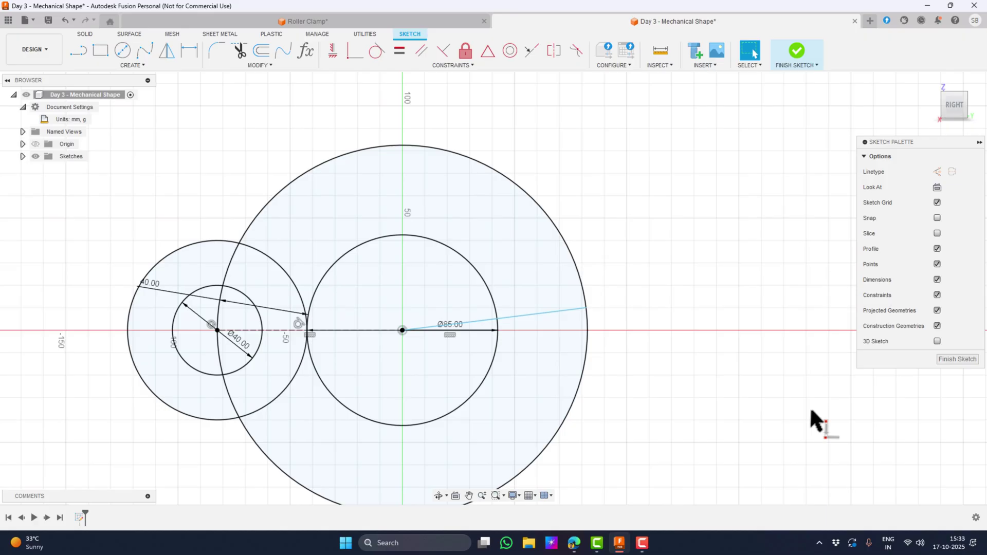
key("ctrl+z")
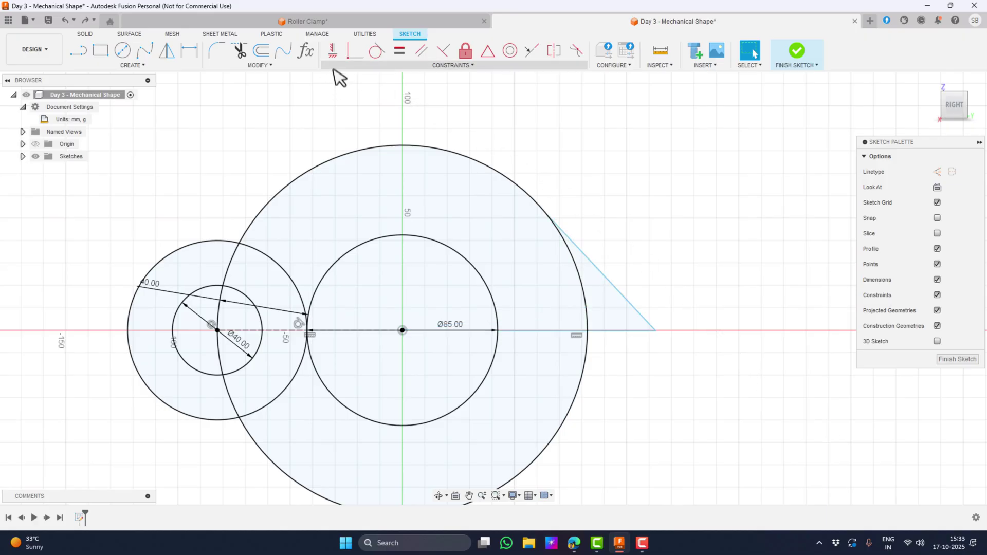
Constrain the sloped line's outer endpoint horizontally level with the Ø85 circle centre.
left_click(331, 54)
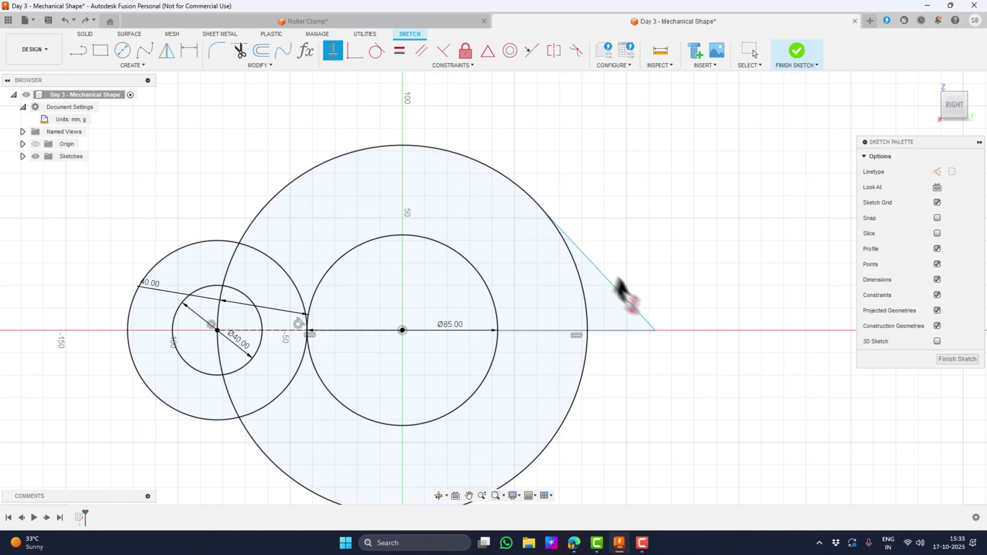
left_click(655, 331)
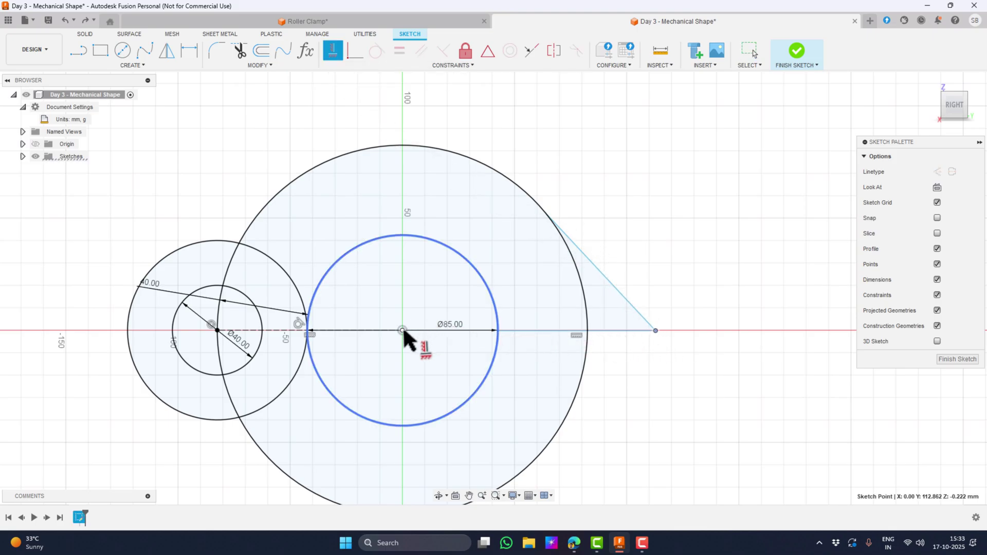
left_click(403, 330)
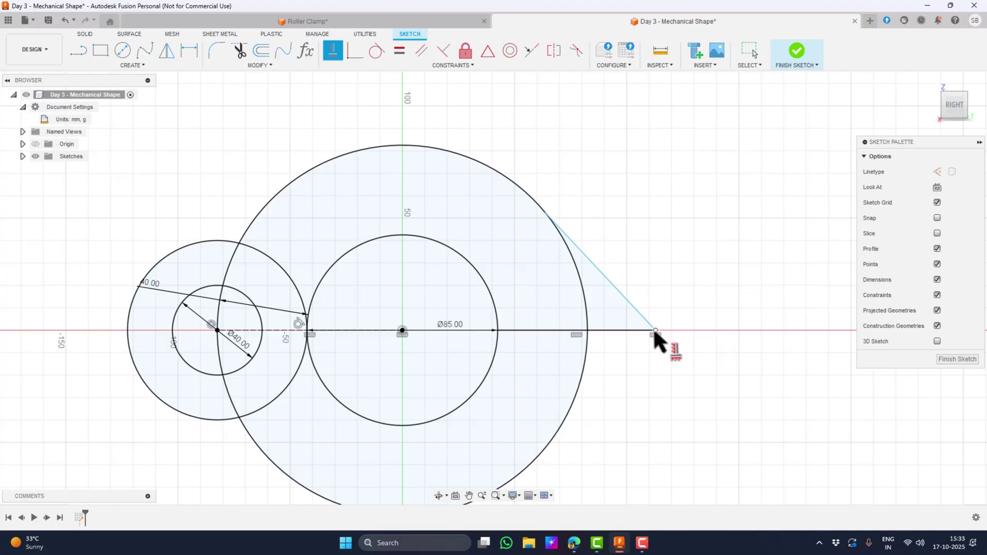
scroll(683, 325, "up", 1)
scroll(682, 329, "up", 5)
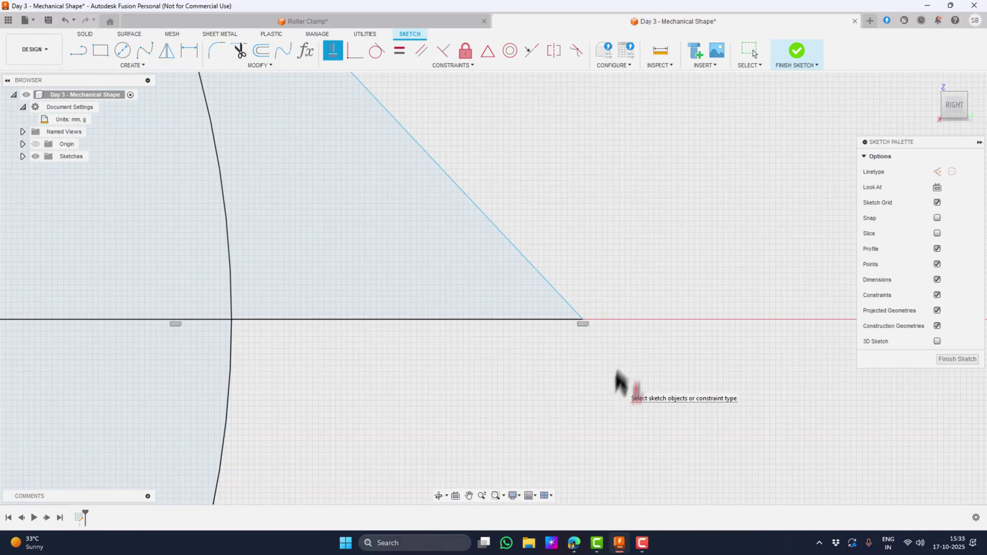
scroll(674, 293, "down", 8)
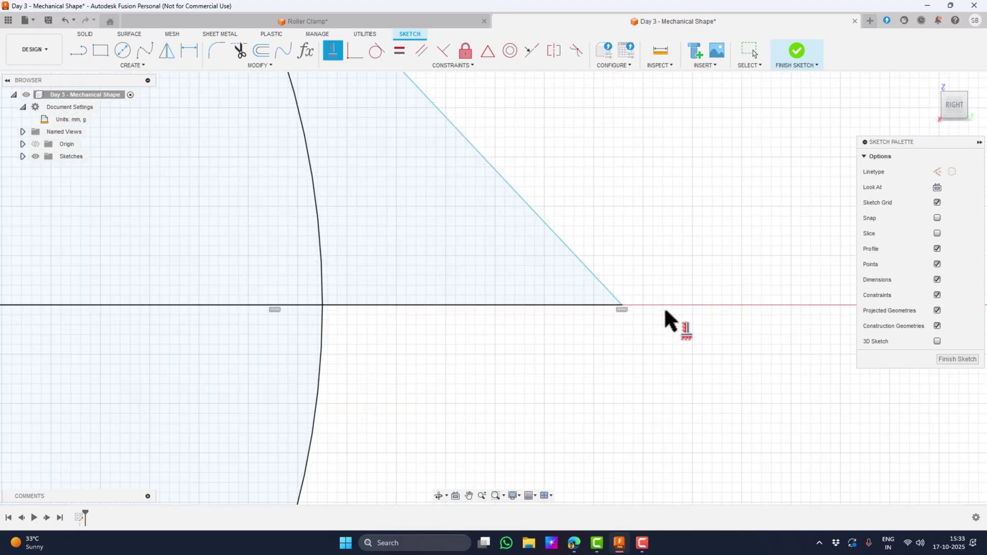
scroll(664, 306, "down", 4)
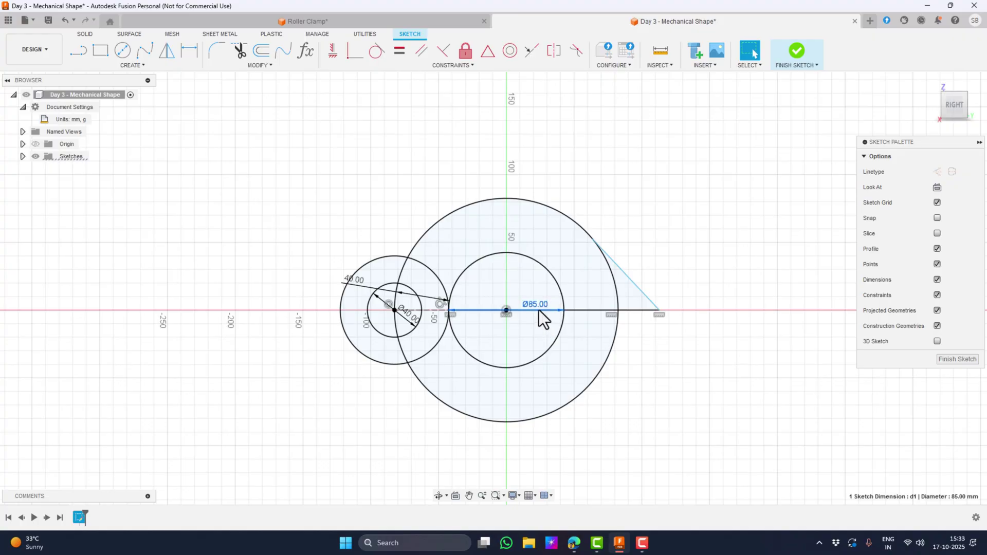
Select and deselect the wedge's horizontal and diagonal lines, leaving nothing selected.
left_click(604, 311)
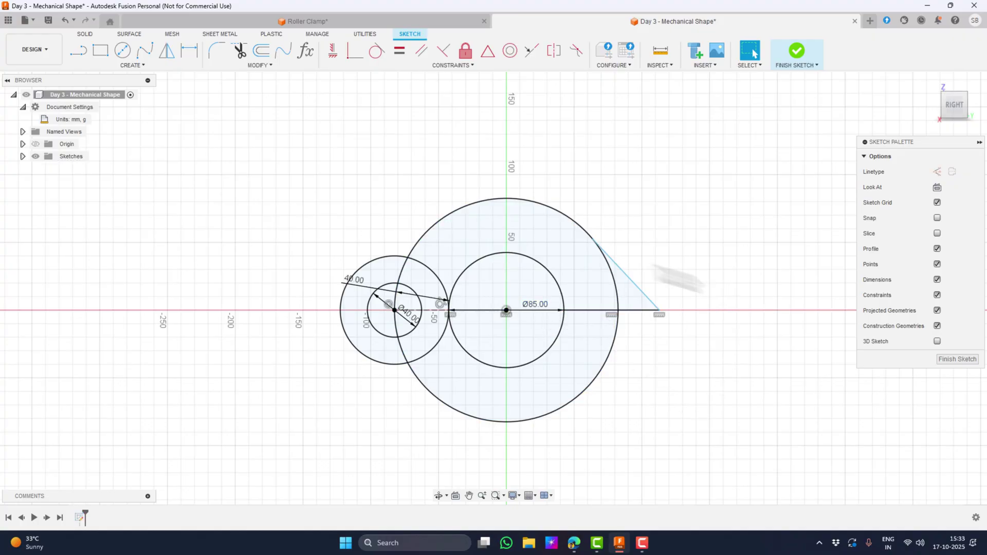
left_click(632, 282)
left_click(718, 323)
left_click(647, 295)
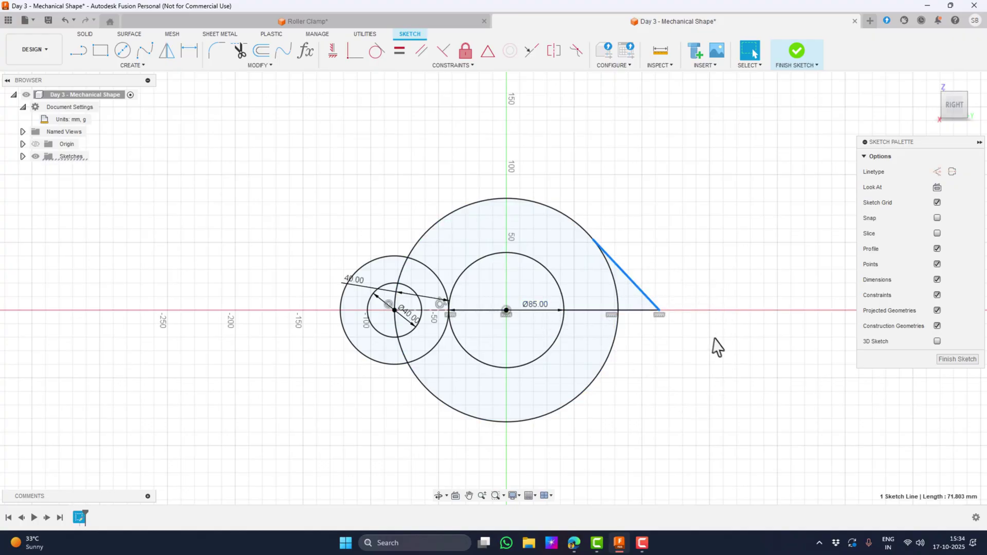
left_click(684, 314)
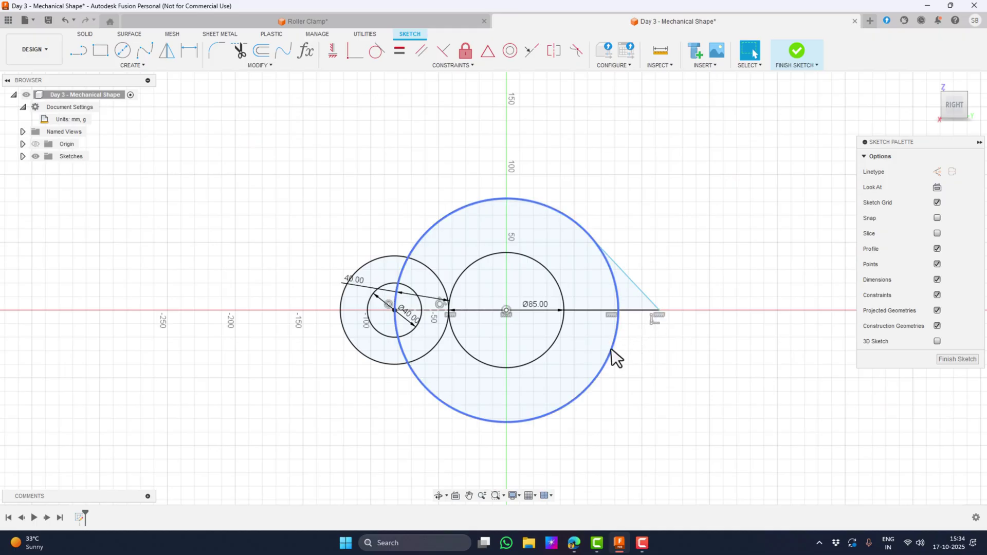
Remove the old horizontal and diagonal wedge lines.
key("ctrl+z")
scroll(726, 356, "up", 5)
scroll(726, 356, "down", 4)
scroll(726, 356, "up", 3)
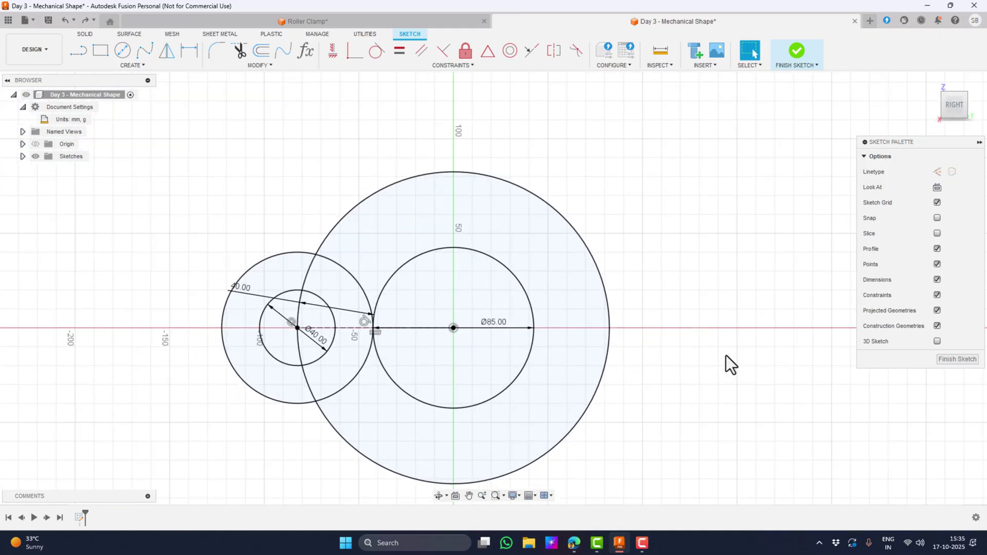
scroll(726, 355, "down", 1)
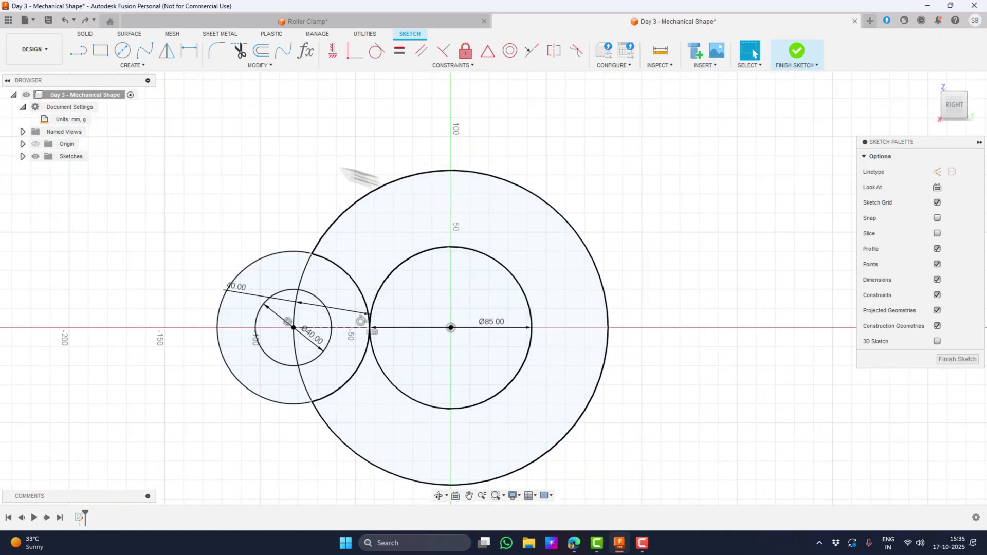
Draw a sloped line from the large circle outward, then a horizontal edge back to the circle.
left_click(81, 51)
left_click(575, 227)
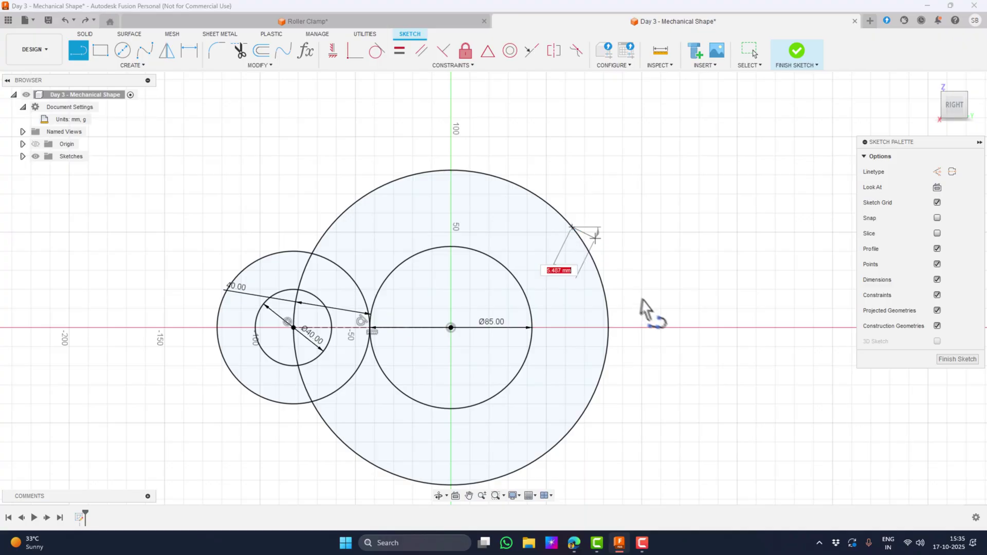
left_click(662, 309)
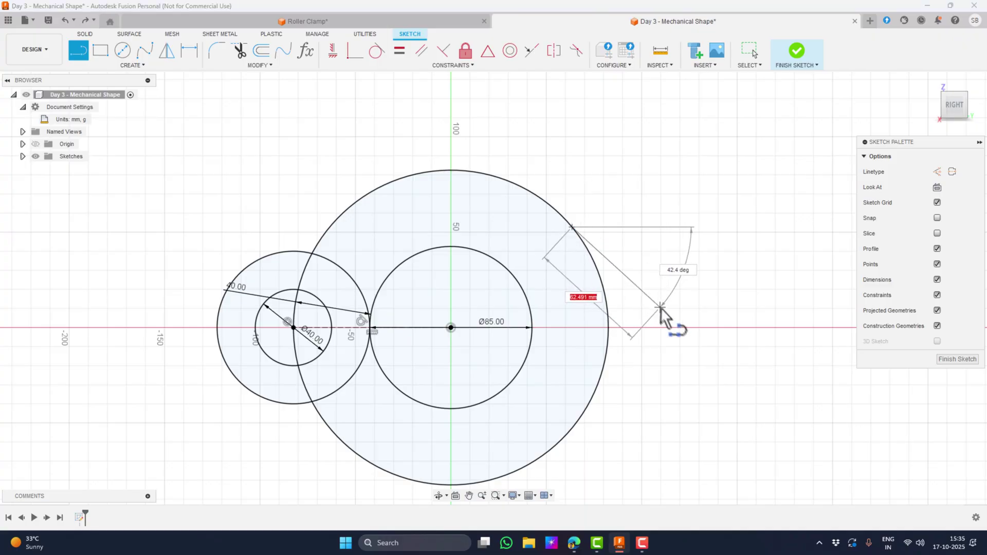
left_click(607, 310)
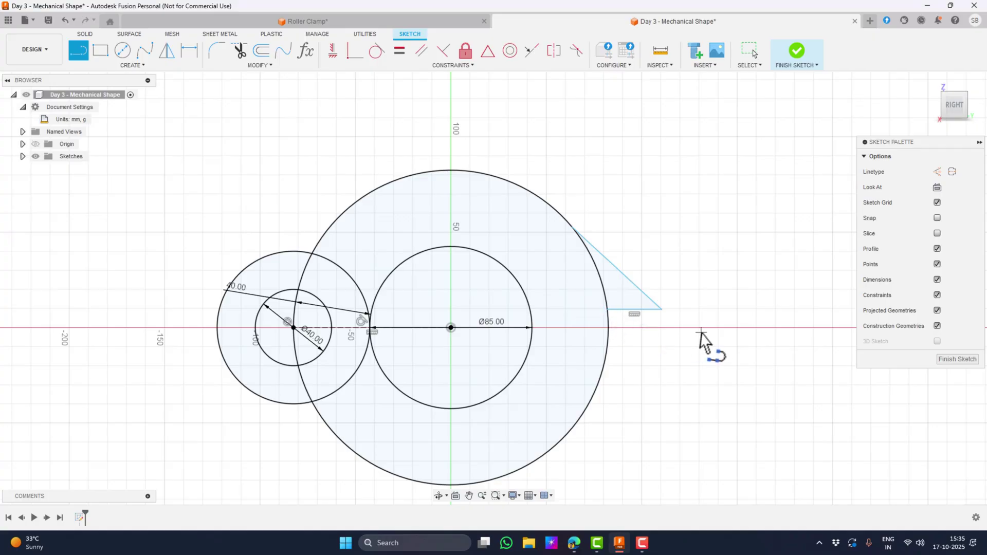
Mirror the sloped and horizontal wedge lines about the horizontal centre line.
left_click(132, 65)
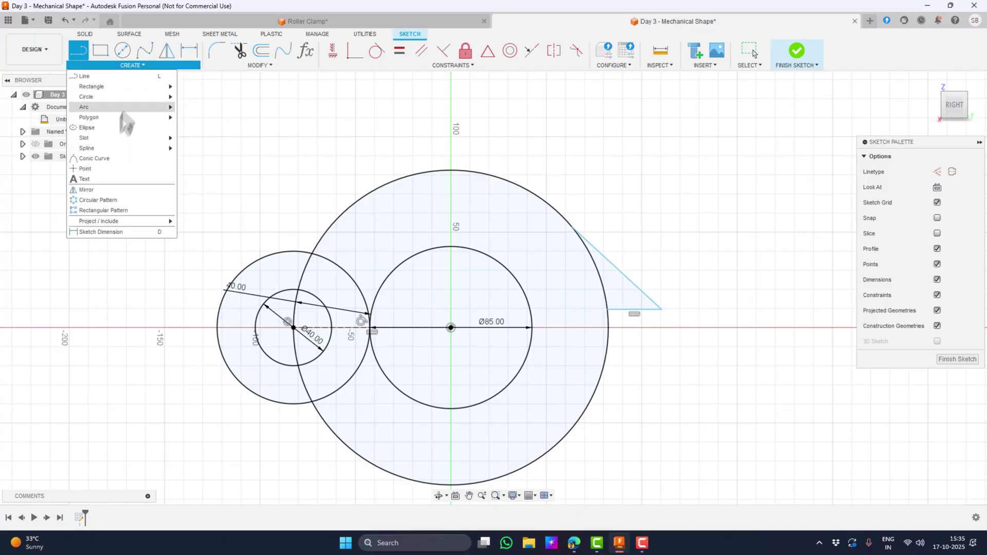
left_click(88, 190)
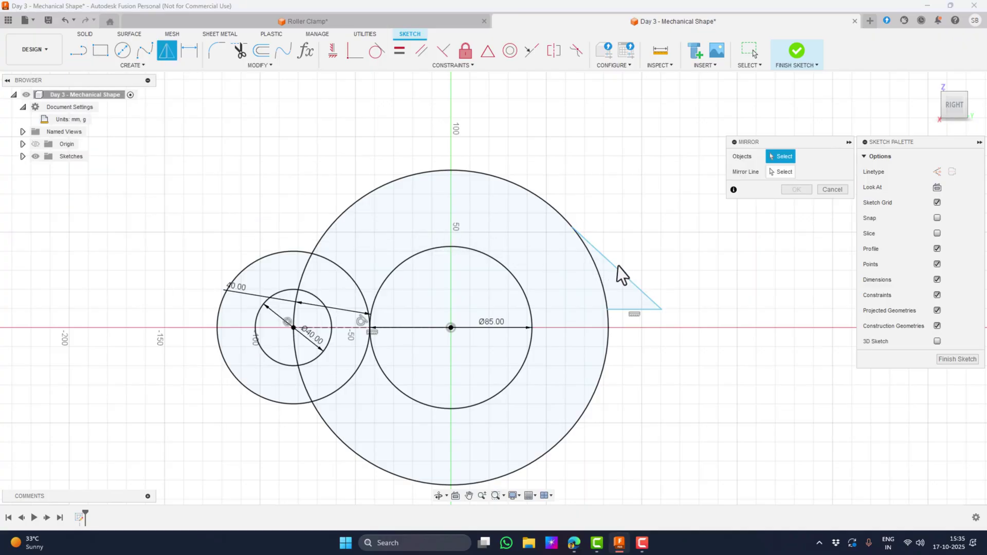
left_click(623, 275)
left_click(624, 309)
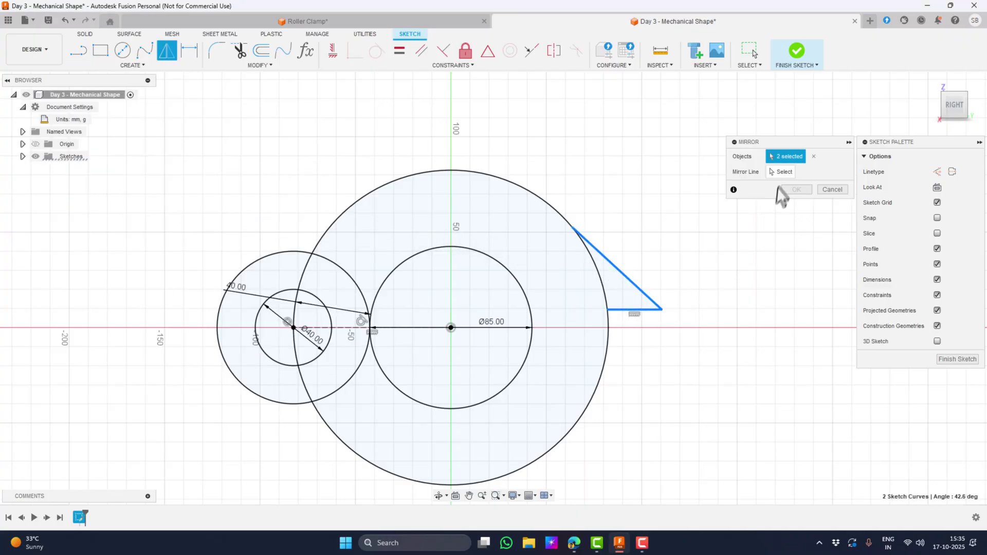
left_click(784, 172)
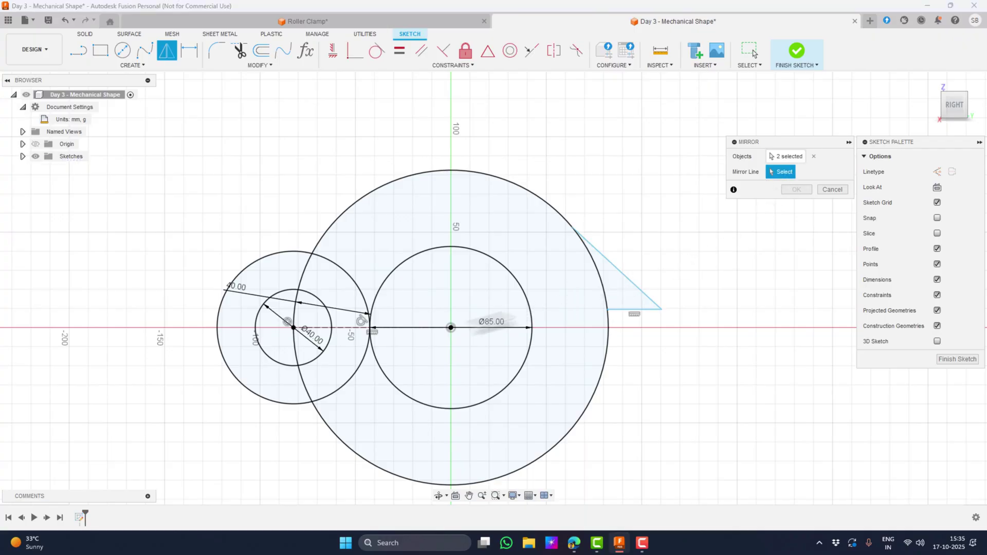
left_click(330, 328)
left_click(796, 190)
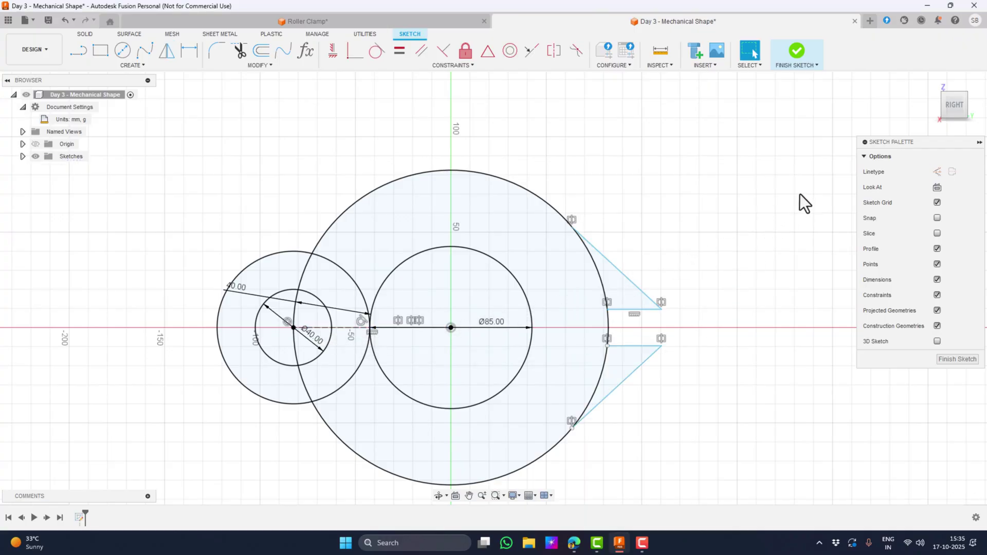
left_click(190, 51)
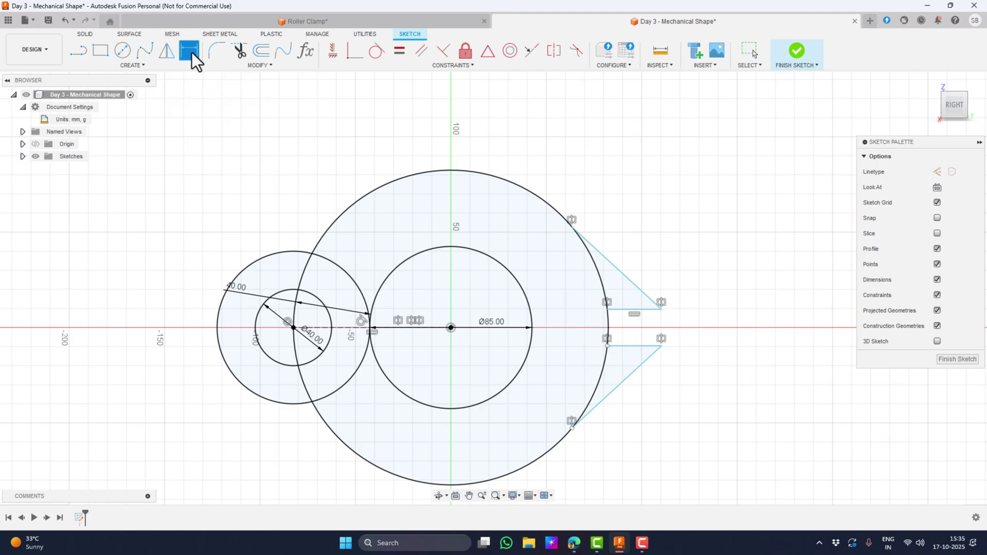
Dimension the distance between the upper and lower horizontal jaw lines as 10 mm.
left_click(646, 308)
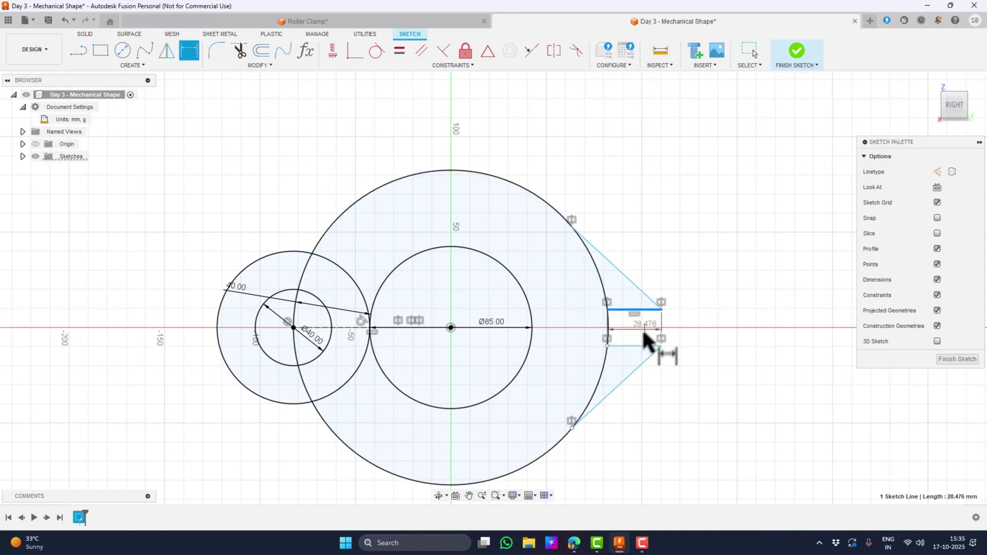
left_click(646, 347)
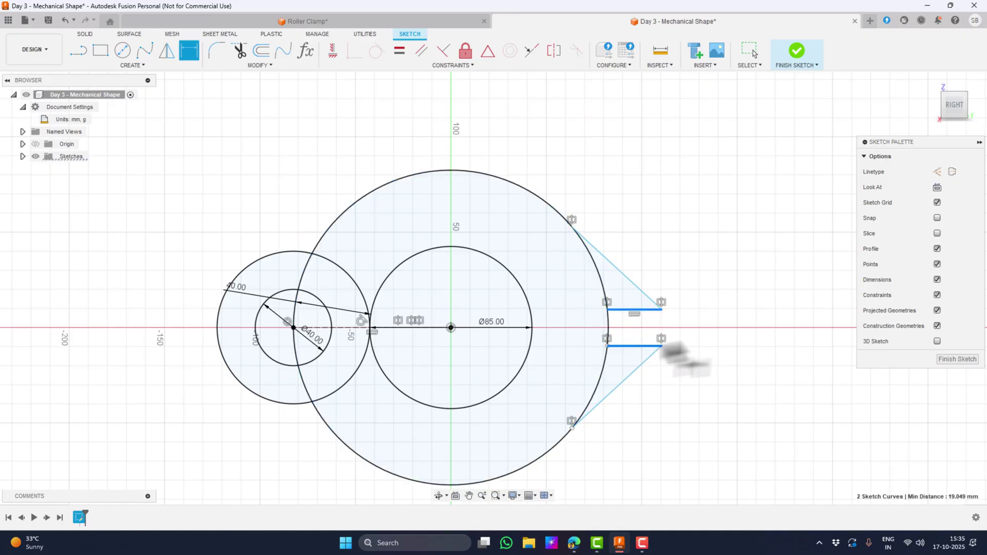
left_click(761, 331)
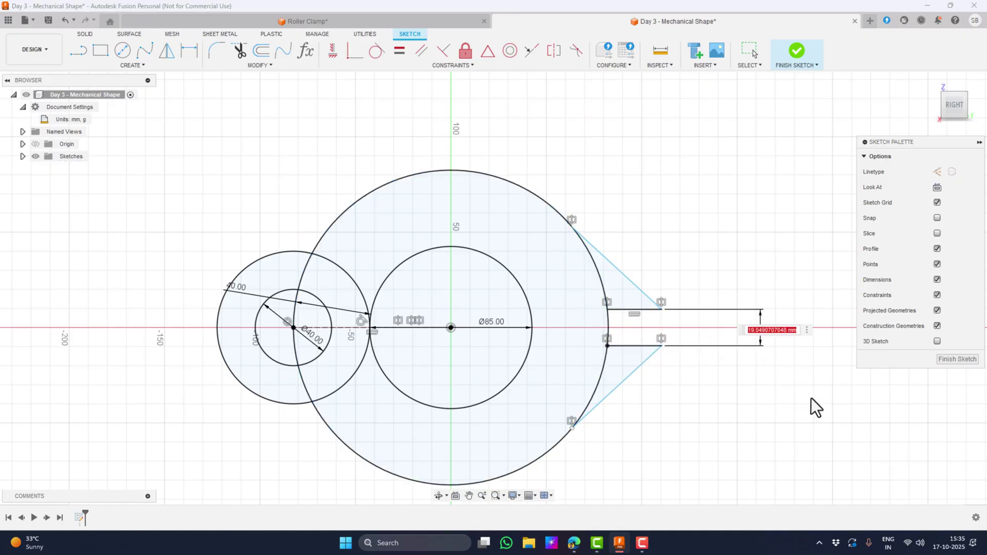
type("10")
key("Return")
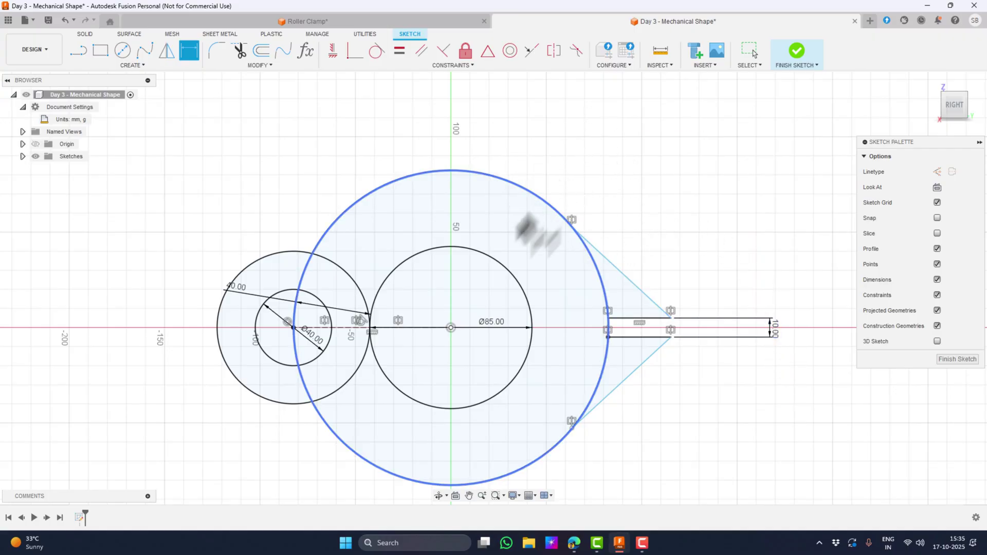
Apply a Tangent constraint between the upper sloped wedge line and the large circle.
left_click(369, 53)
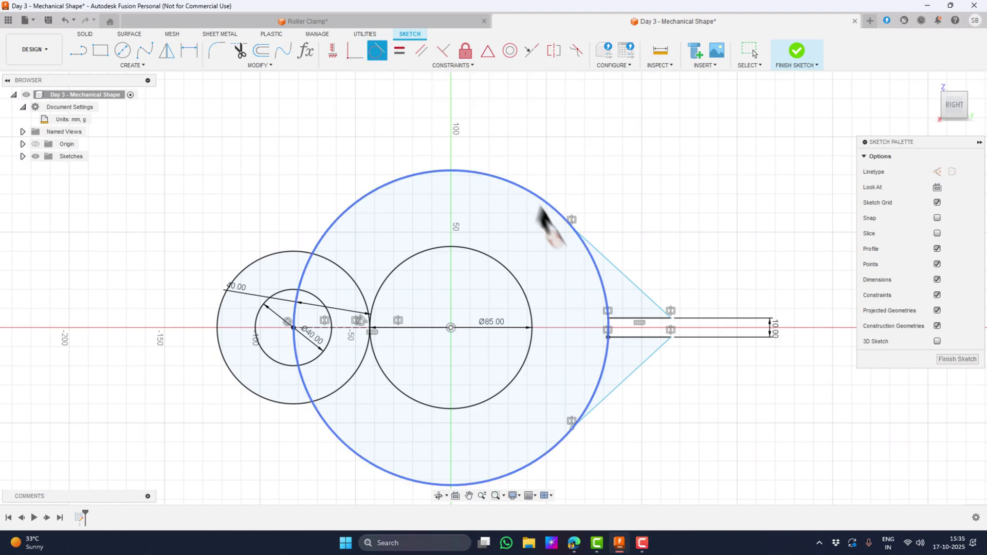
left_click(594, 249)
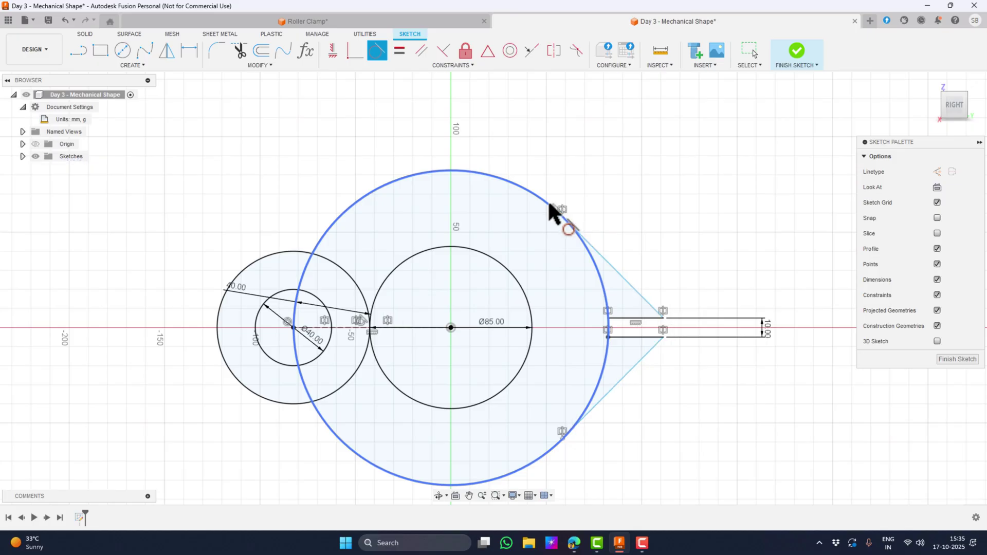
left_click(548, 206)
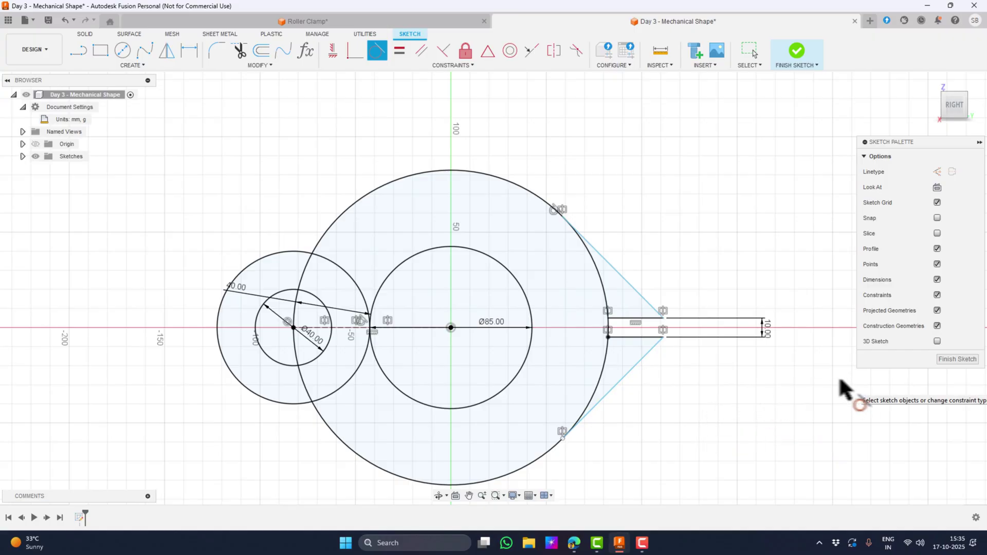
left_click(81, 52)
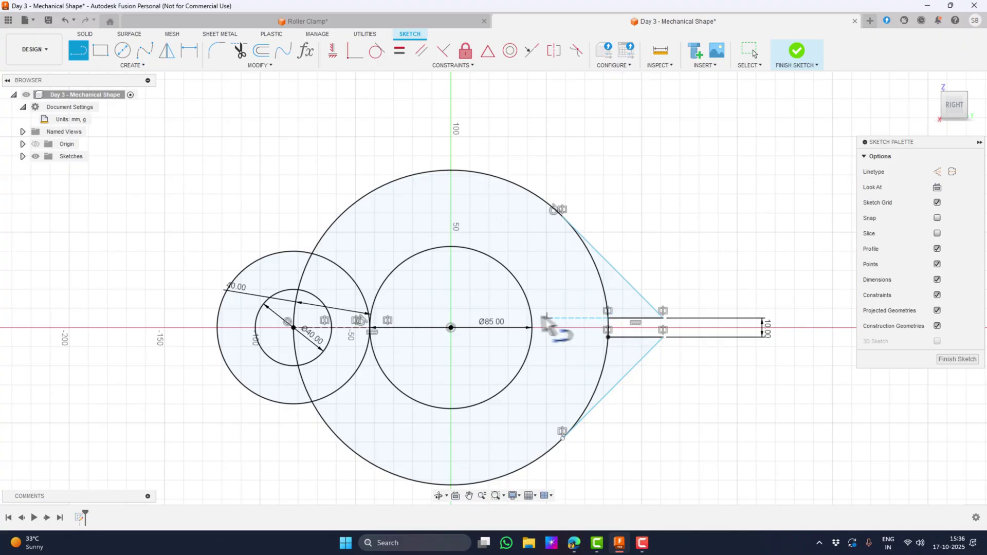
Draw the upper slot line from the jaw slot's left corner to the Ø85 circle.
left_click(608, 318)
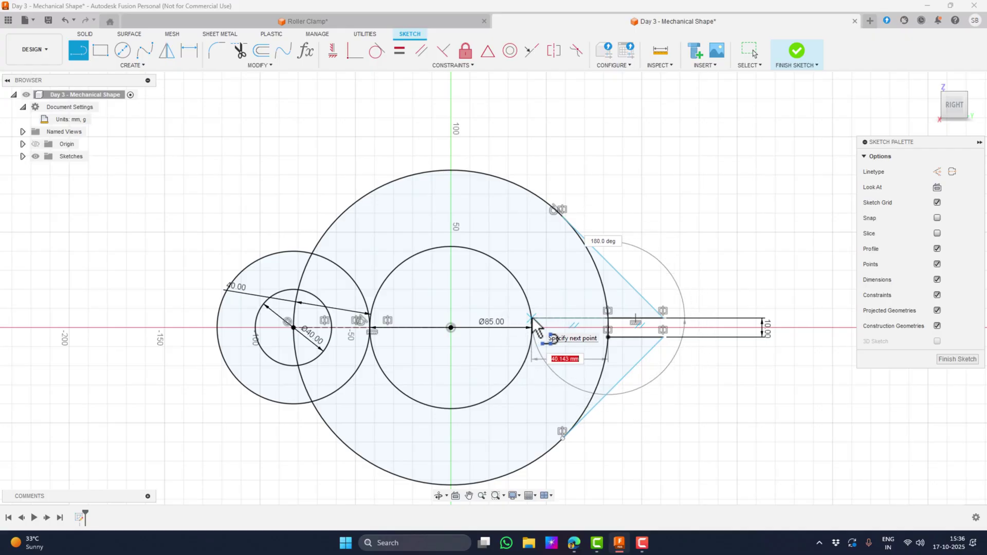
scroll(531, 324, "up", 3)
scroll(533, 323, "up", 1)
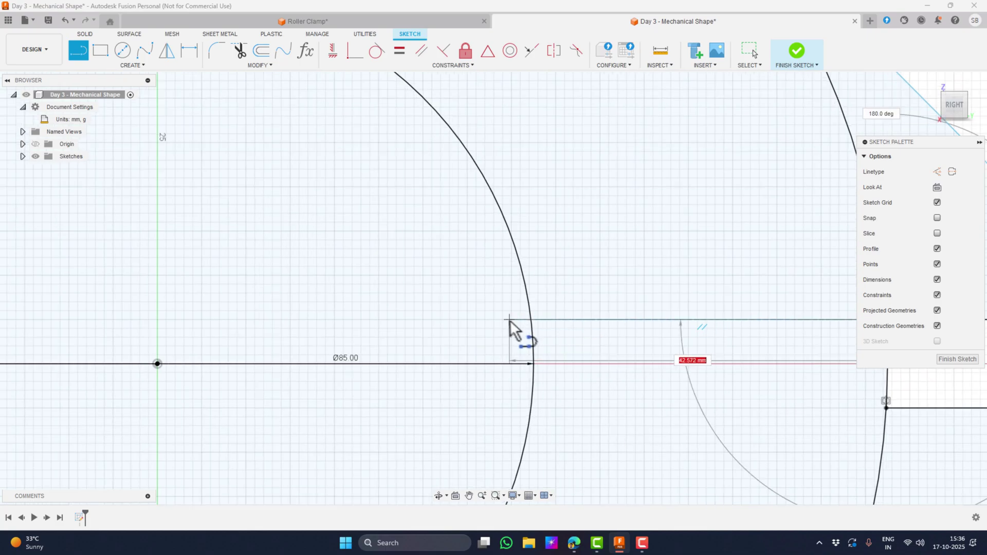
left_click(530, 320)
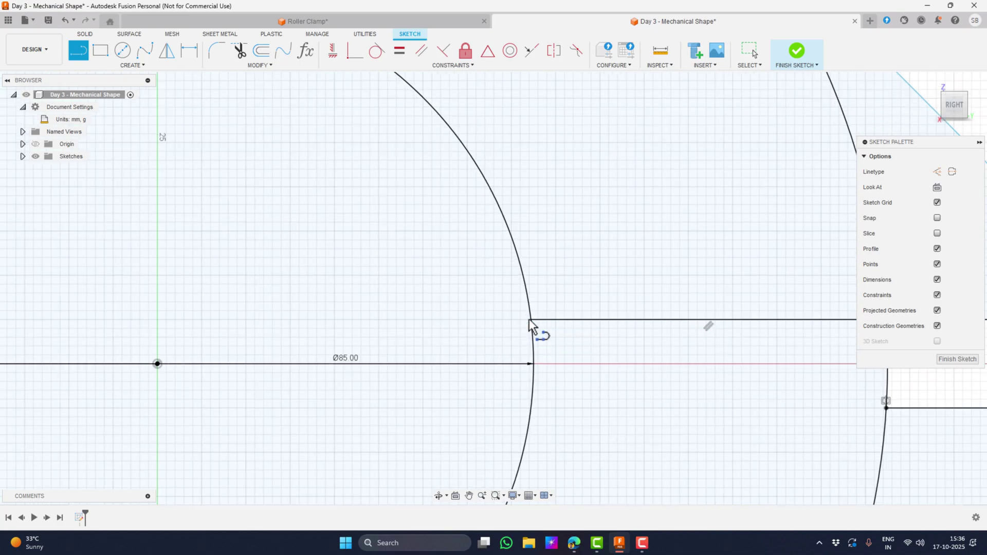
scroll(545, 406, "up", 3)
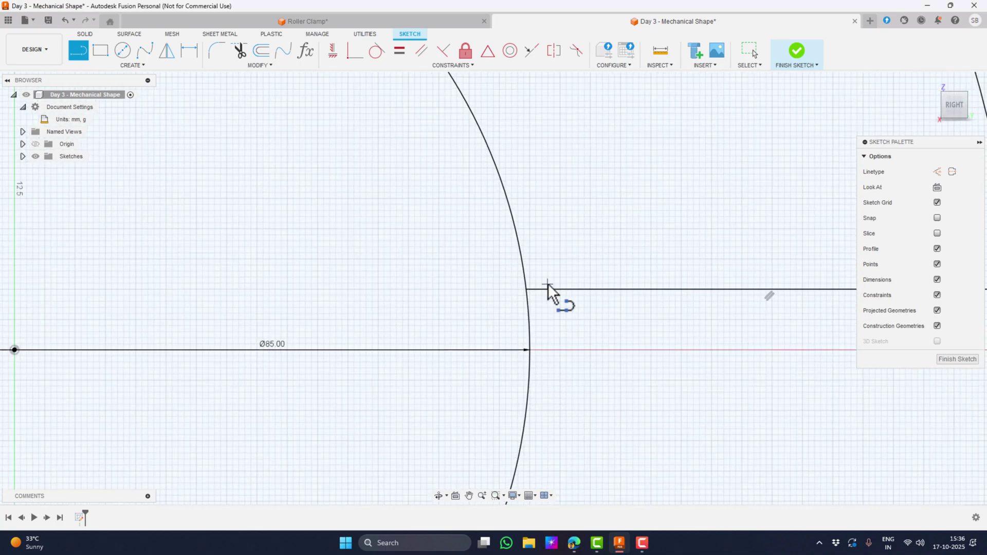
scroll(547, 284, "up", 2)
scroll(525, 314, "down", 6)
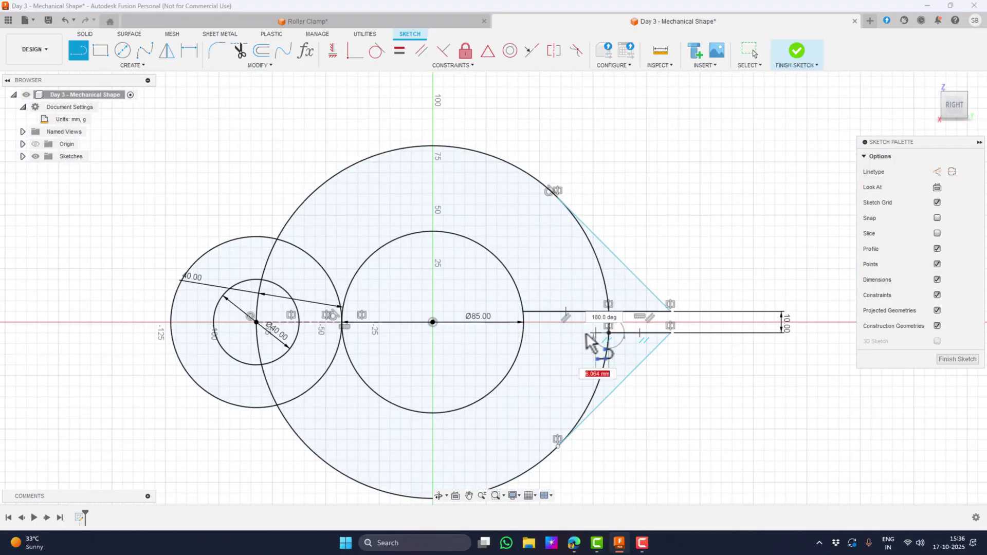
Discard the stray arc preview and unwanted extra line, ending line drawing.
key("Escape")
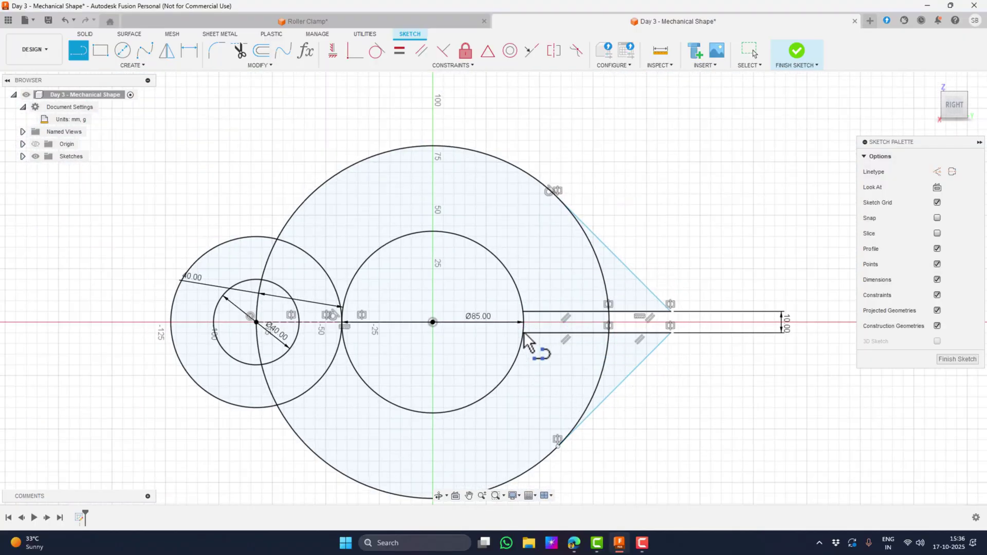
left_click(708, 413)
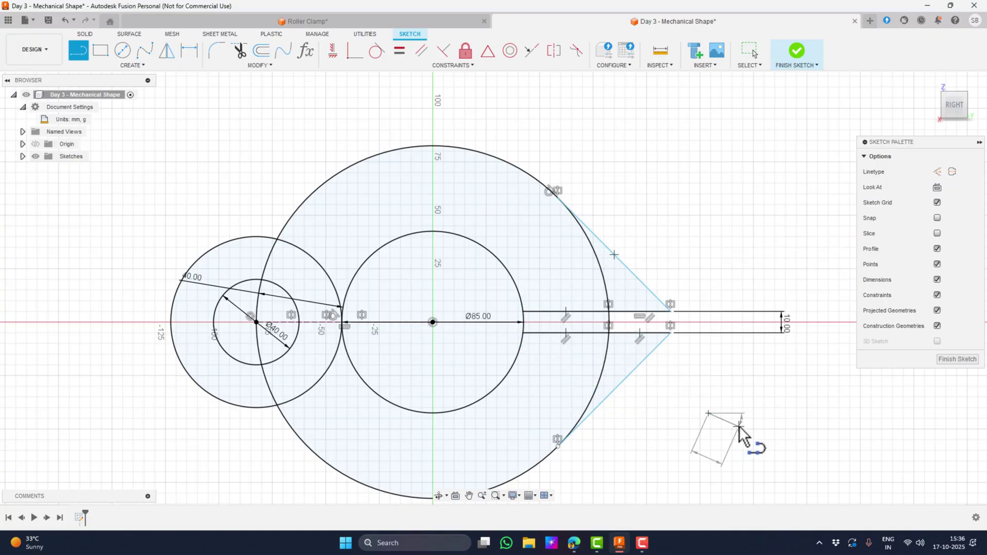
key("Escape")
scroll(717, 409, "up", 2)
scroll(717, 408, "down", 4)
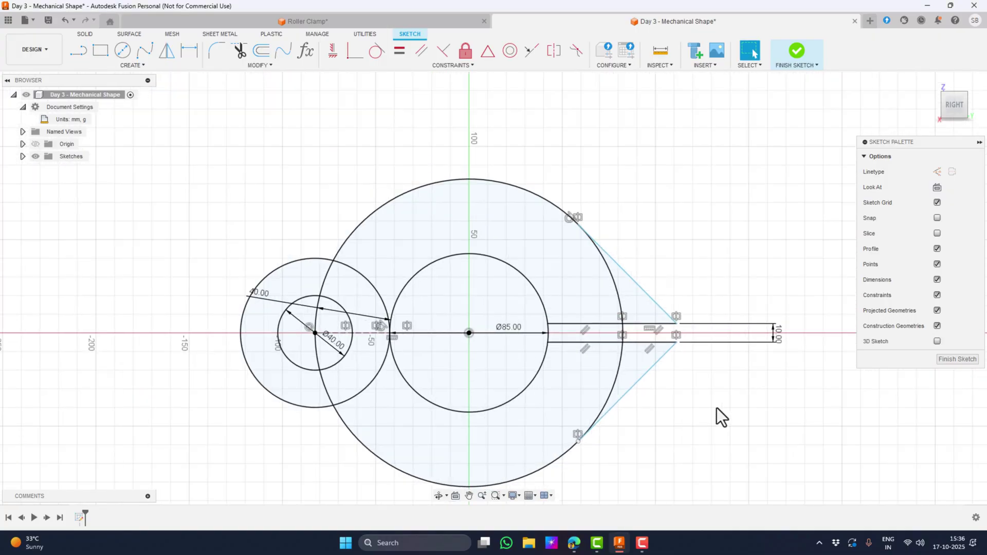
scroll(717, 408, "up", 1)
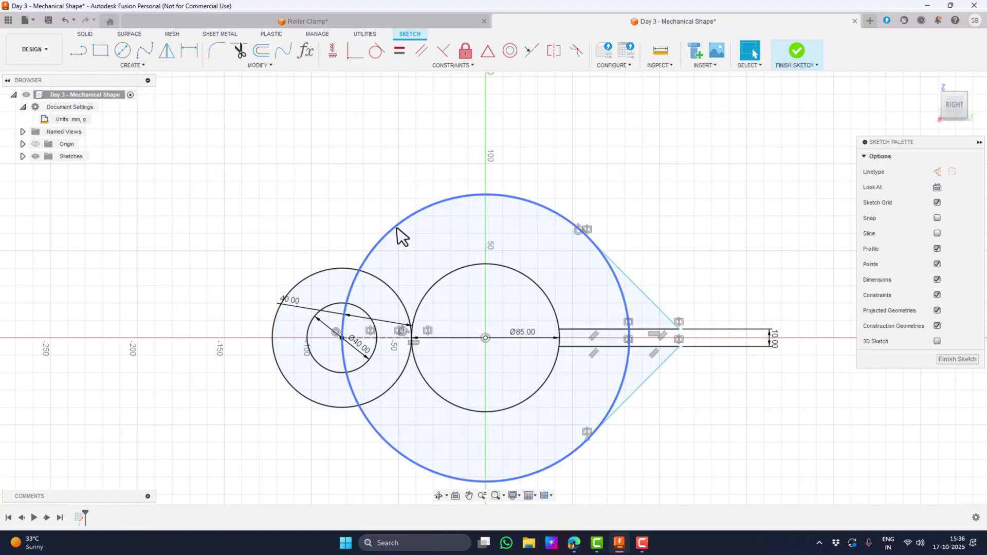
left_click(310, 24)
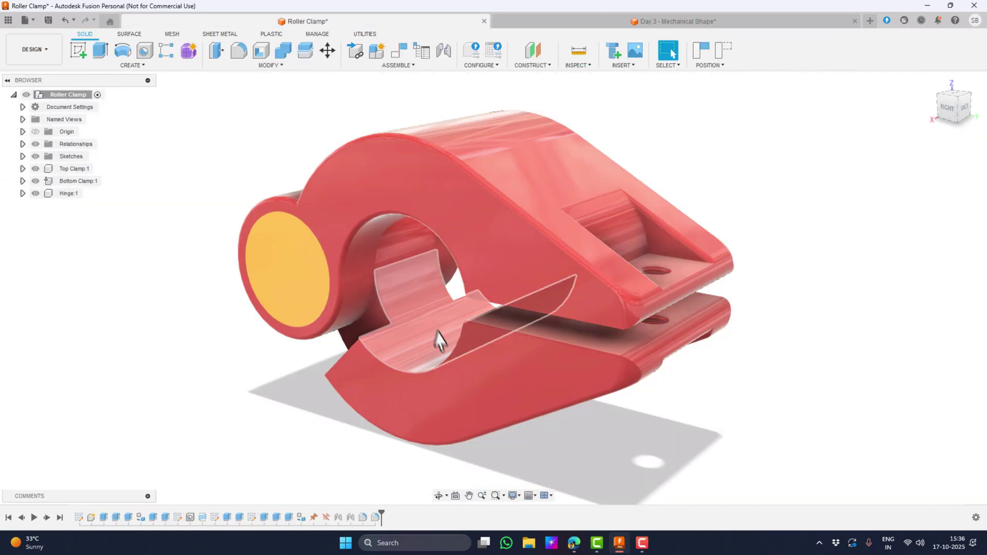
middle_click_drag(482, 443, 485, 411, "shift")
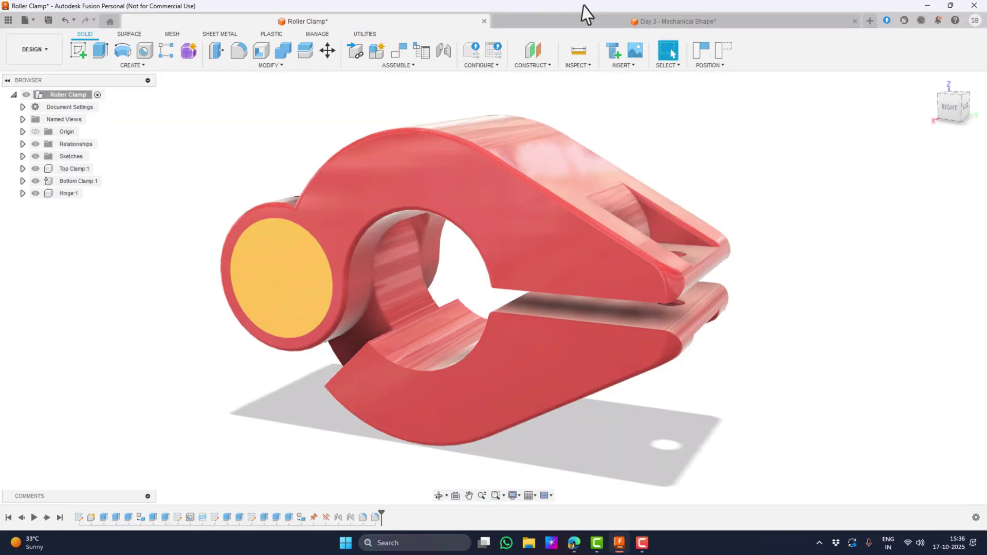
left_click(588, 23)
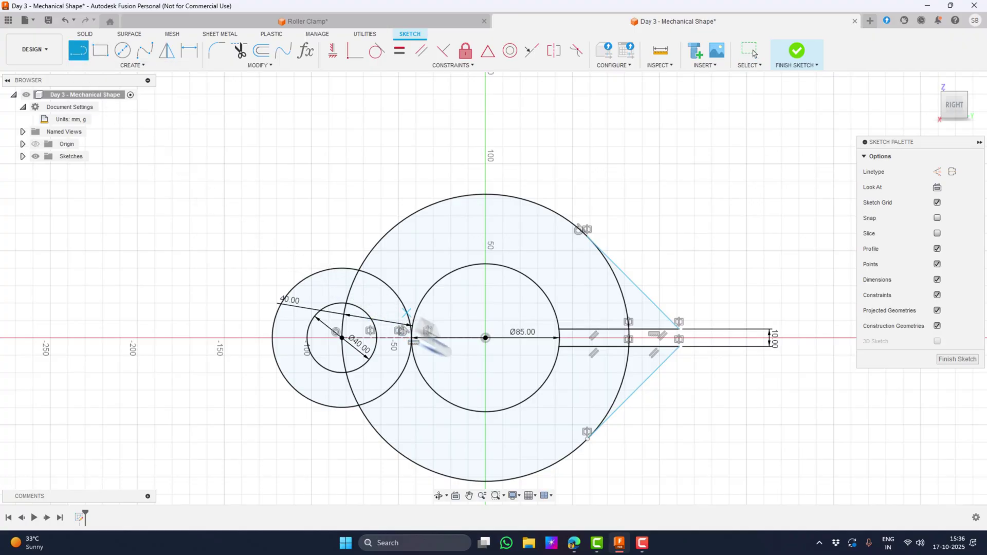
Draw a line from the shared centre to the outer circle's upper-left rim, dimensioned at 45°.
left_click(485, 338)
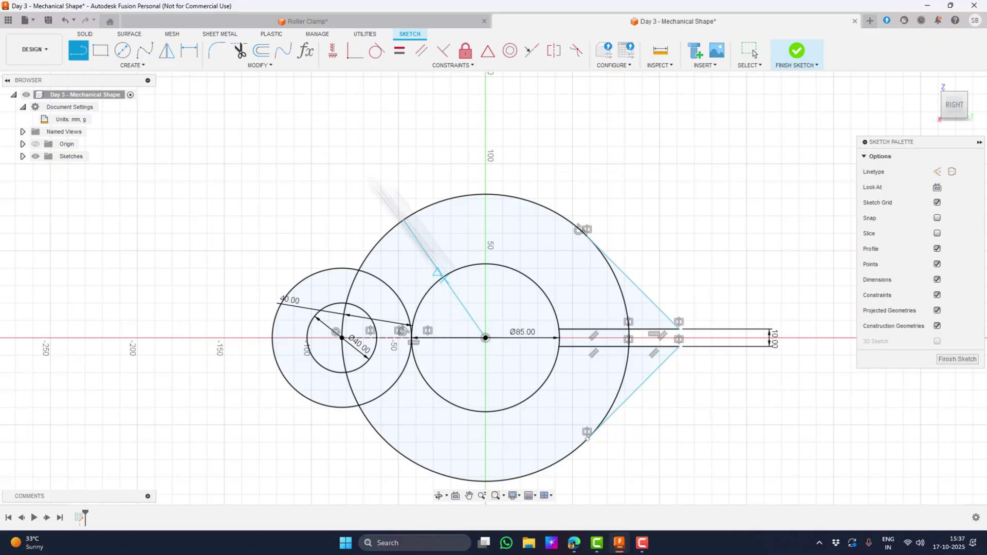
left_click(190, 56)
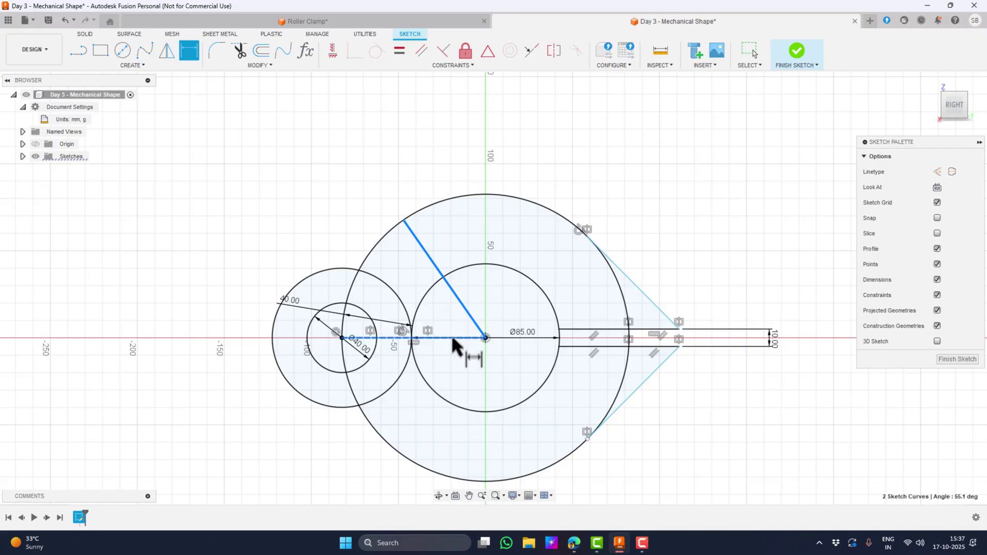
left_click(246, 235)
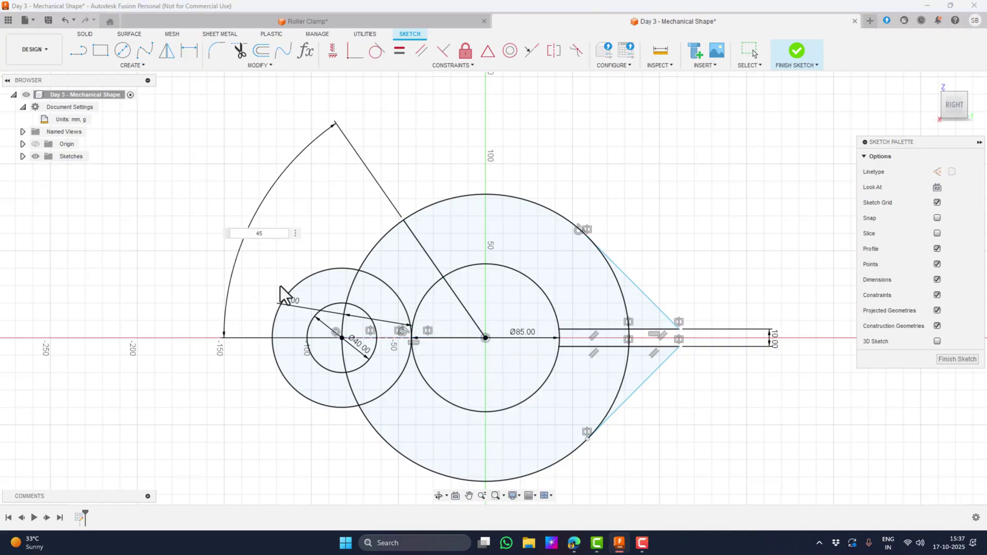
key("Return")
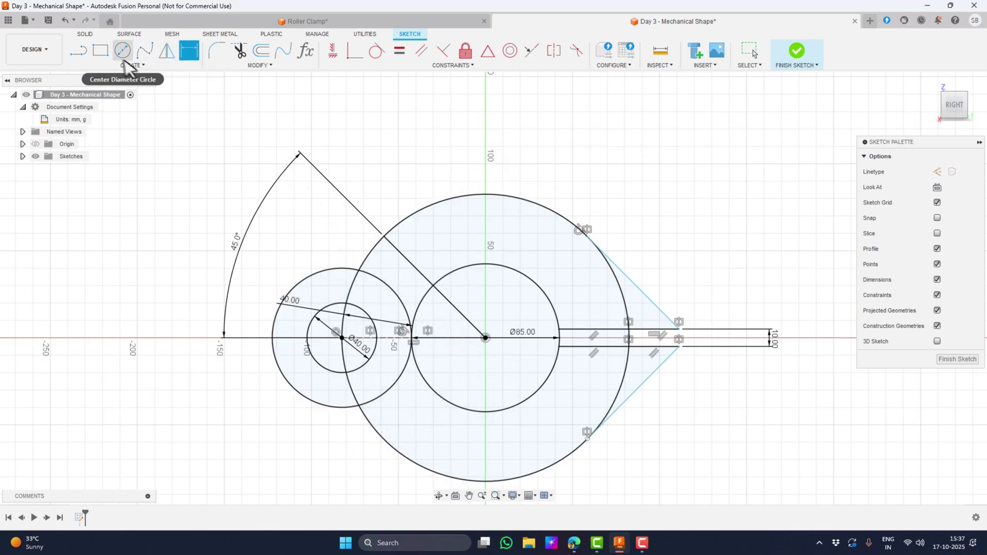
Mirror the 45° diagonal line about the horizontal centre line.
left_click(166, 51)
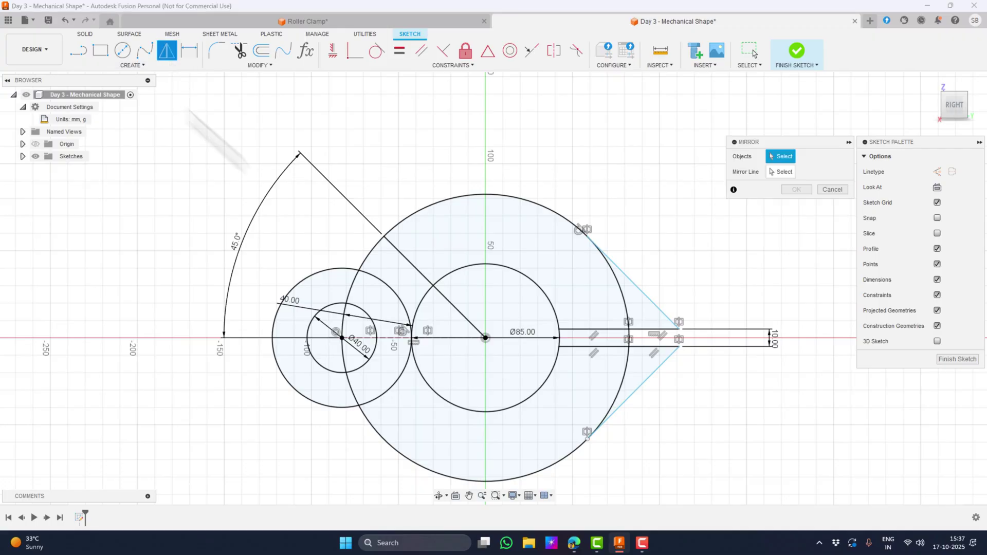
left_click(404, 263)
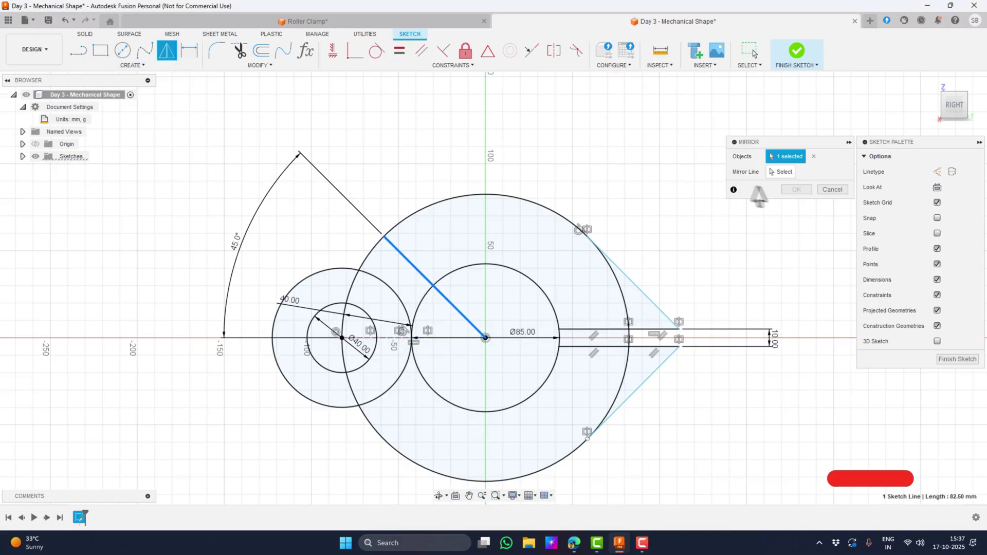
left_click(780, 173)
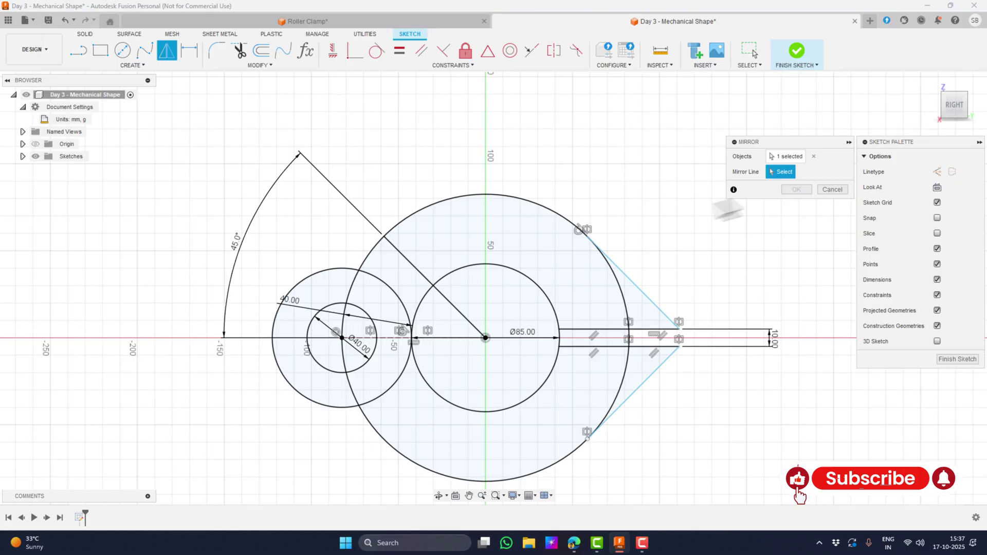
left_click(392, 338)
left_click(800, 191)
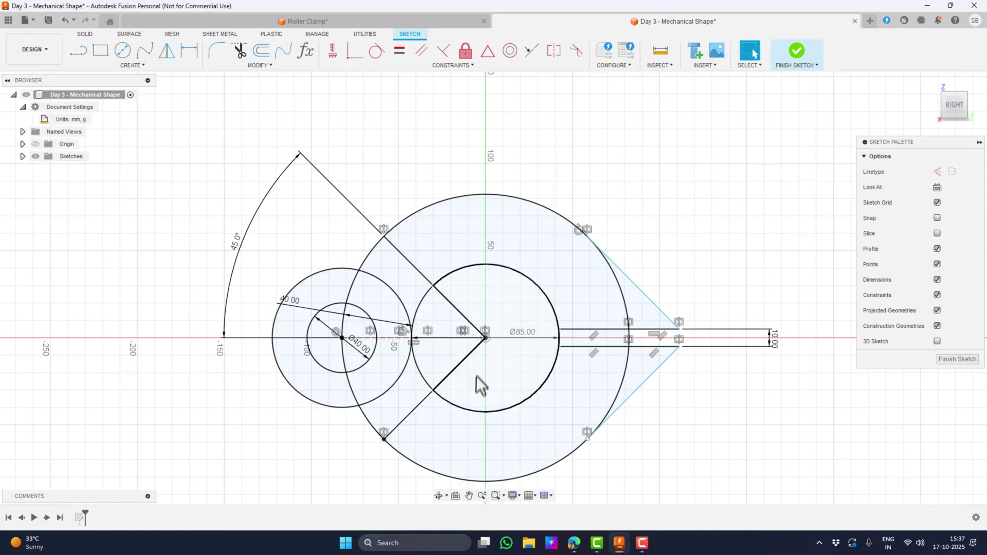
Test the mirror by changing the angle to 50° and back to 45°.
double_click(236, 242)
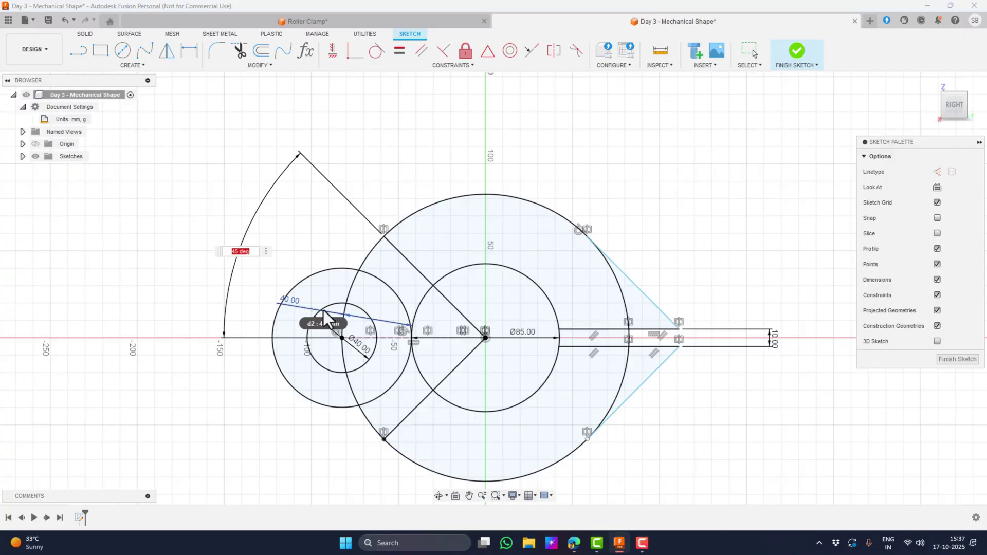
key("Return")
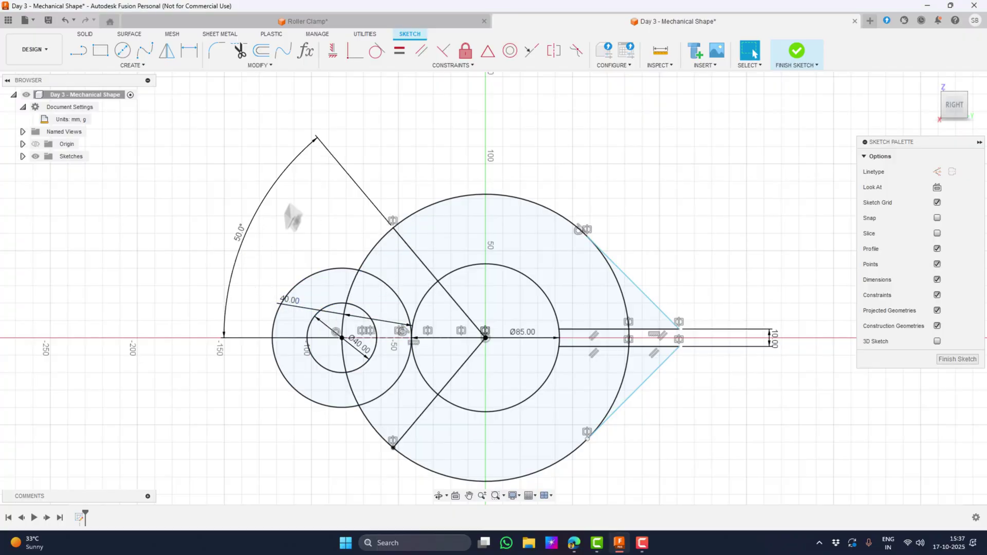
double_click(237, 239)
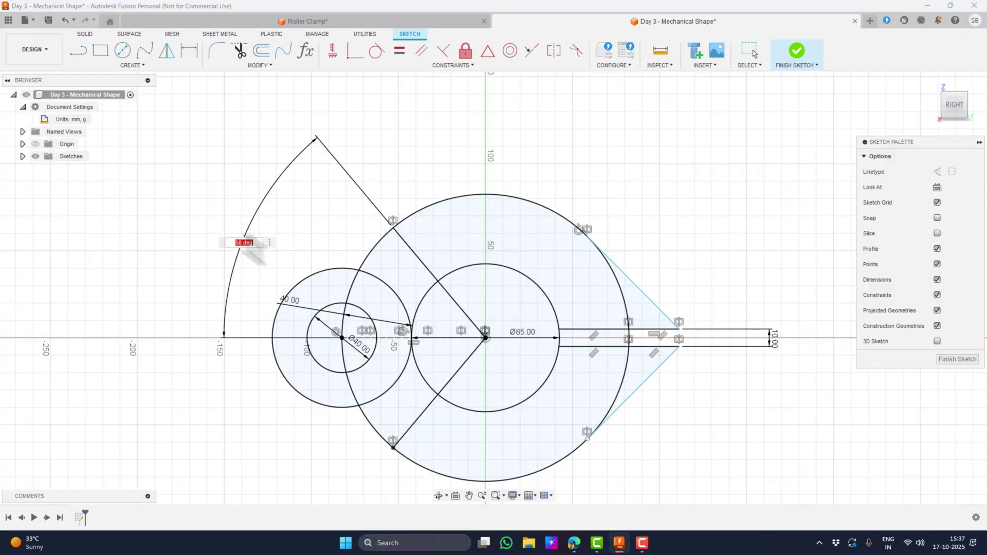
key("Return")
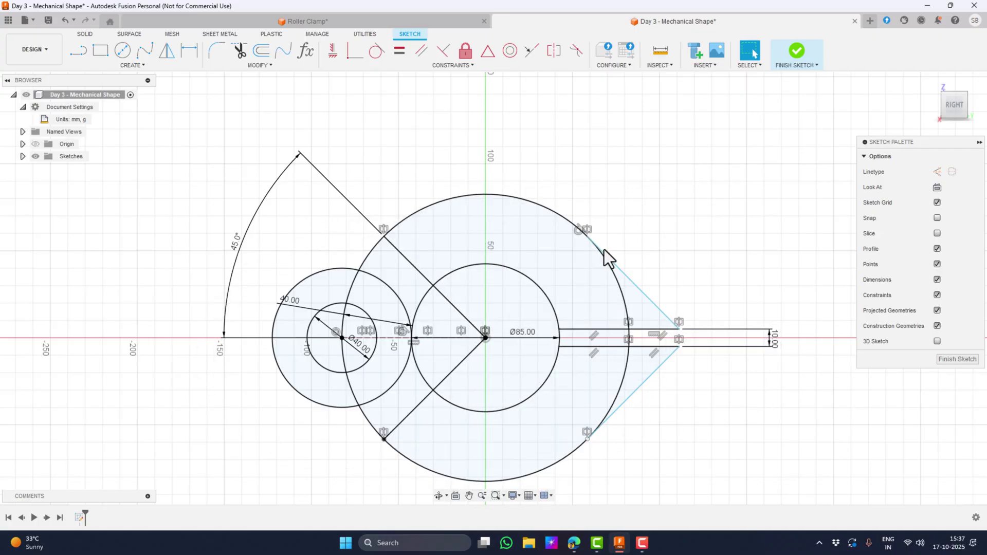
Finish the sketch, start an Extrude, and orbit to view the clamp ring from its back side.
left_click(794, 50)
key("e")
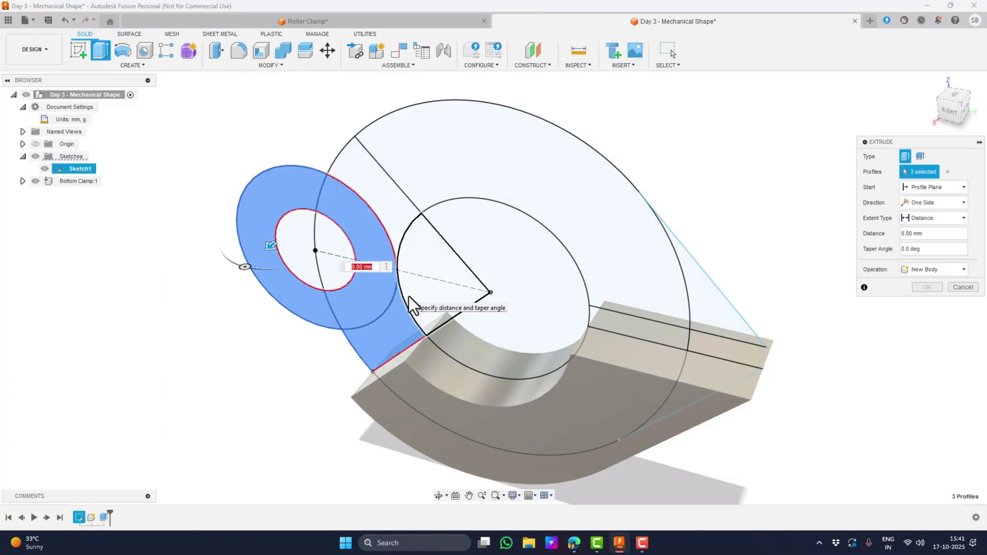
middle_click_drag(409, 296, 745, 396, "shift")
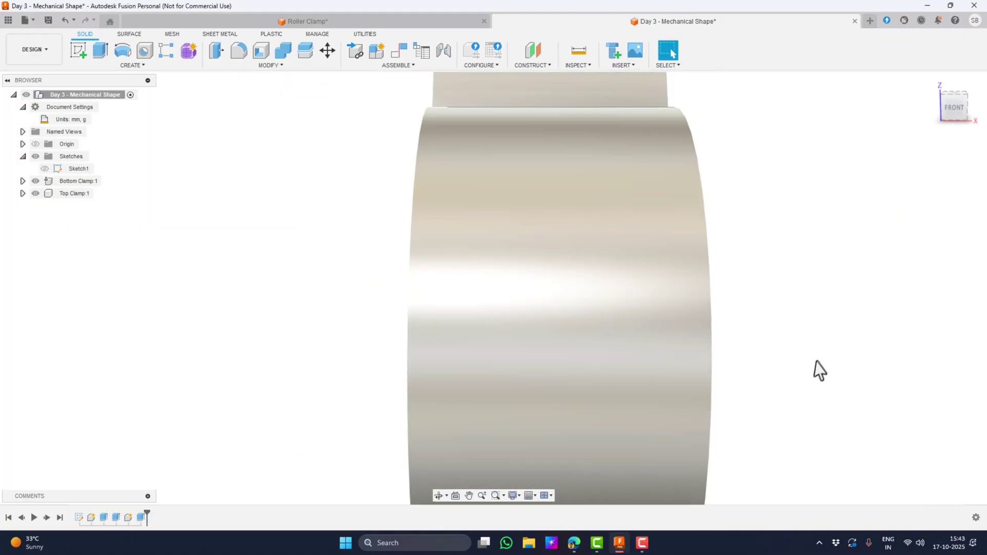
middle_click_drag(816, 371, 536, 385, "shift")
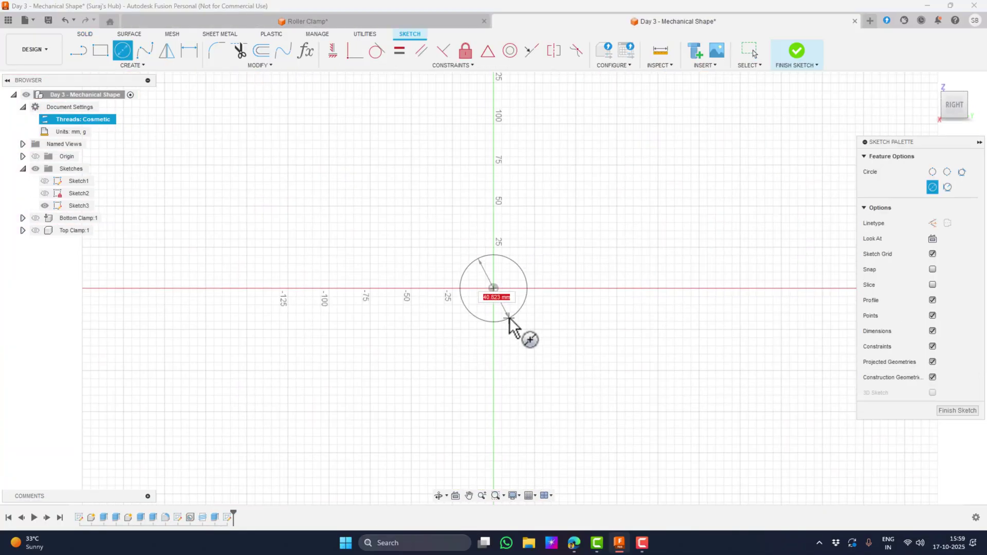
Swing the Roller Clamp's top clamp open on its hinge to expose the lower jaw's screw hole.
left_click(509, 319)
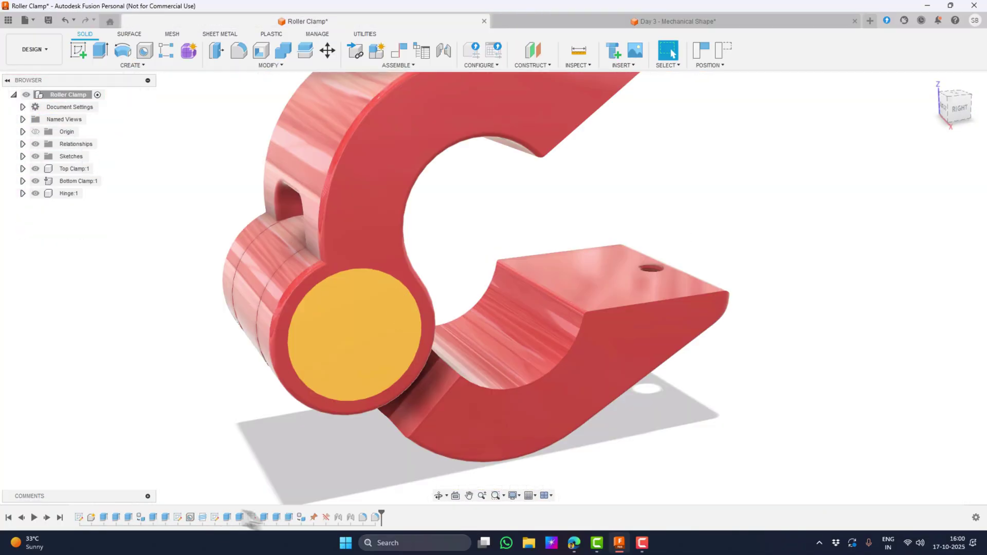